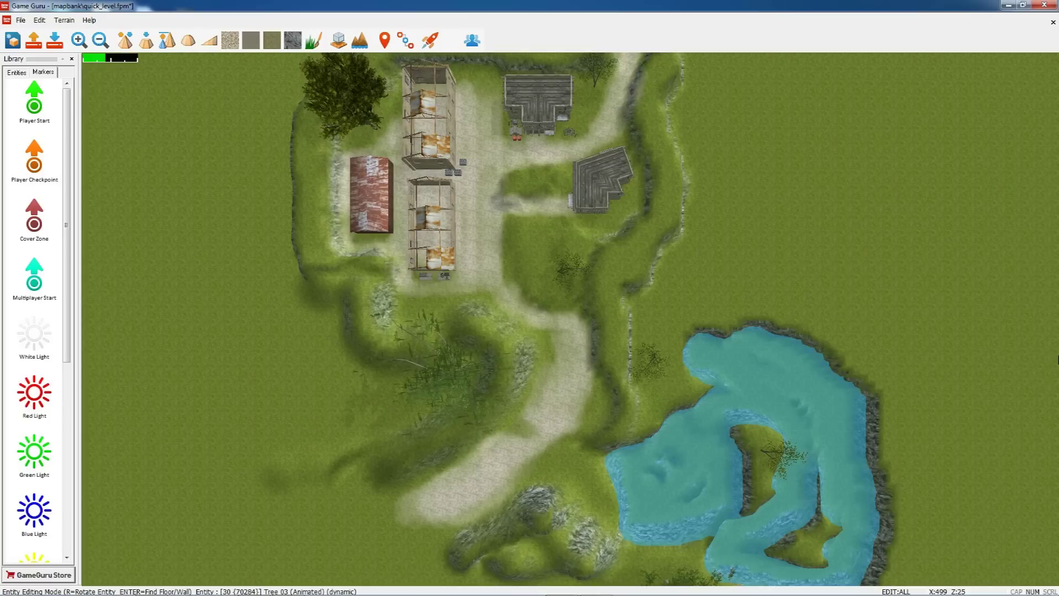
Place a Player Start marker at the lower end of the path, south of the buildings.
{"action": "key", "text": "Up"}
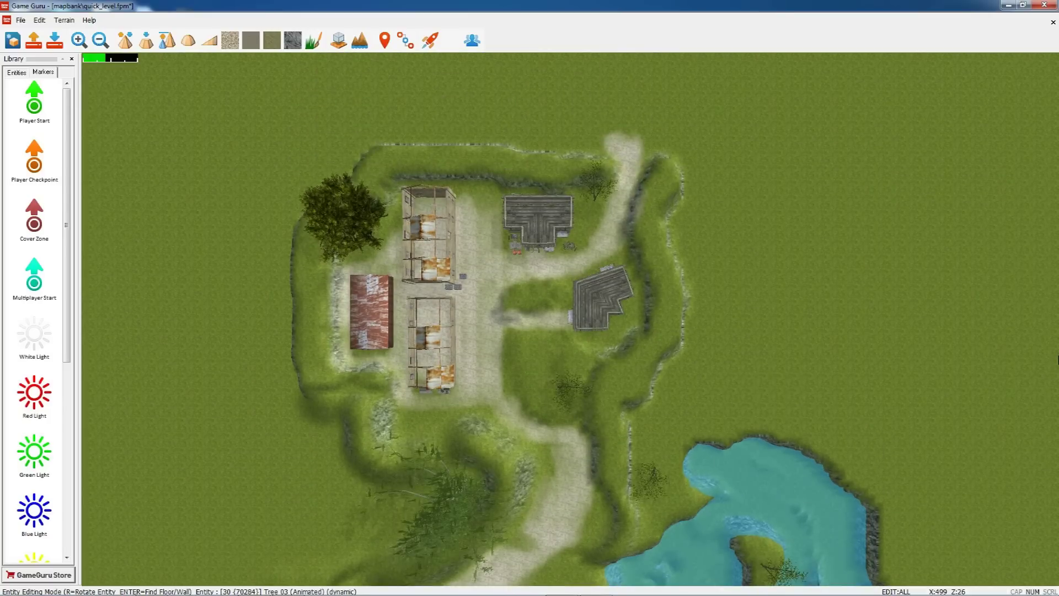
{"action": "key", "text": "Down"}
{"action": "key", "text": "Up"}
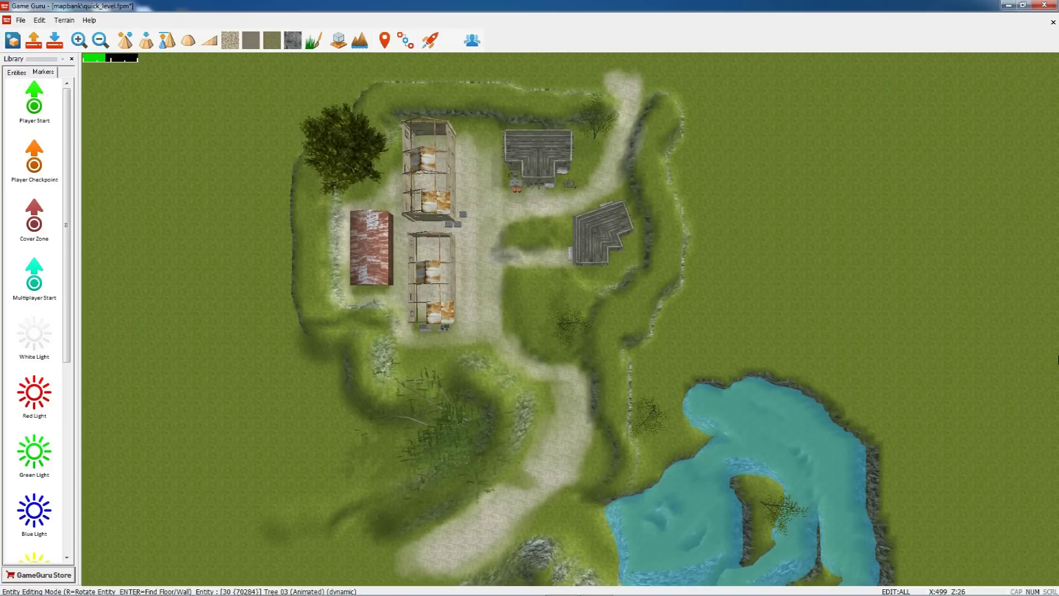
{"action": "key", "text": "Down"}
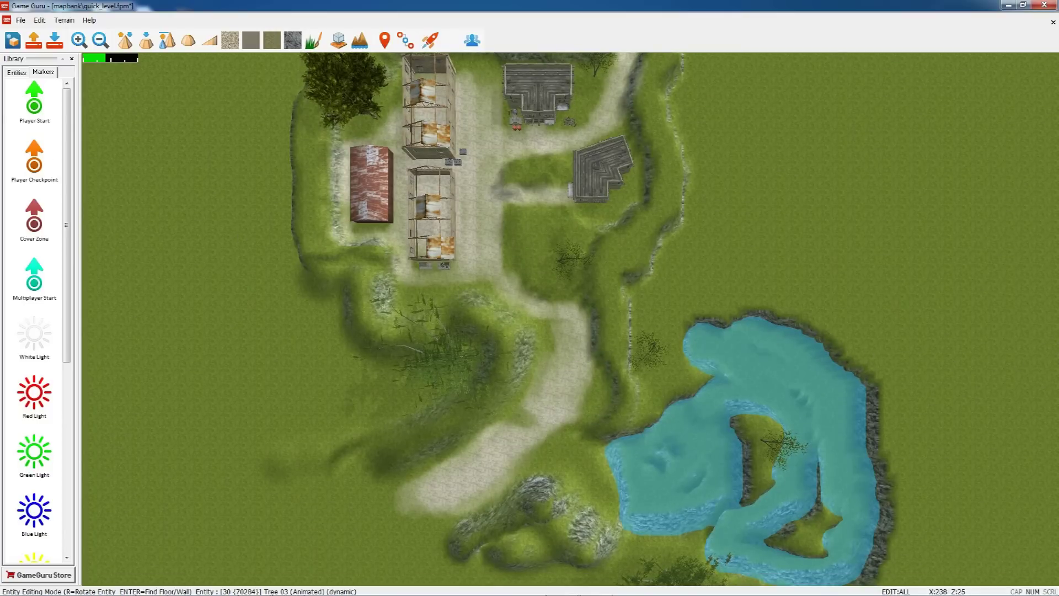
{"action": "left_click", "coordinate": [28, 111]}
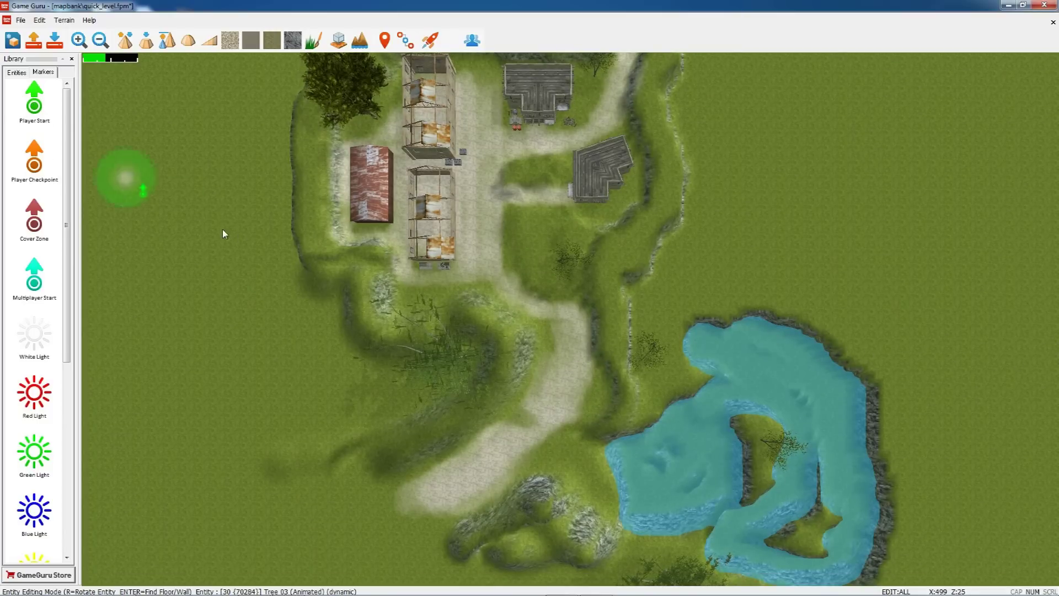
{"action": "left_click", "coordinate": [456, 488]}
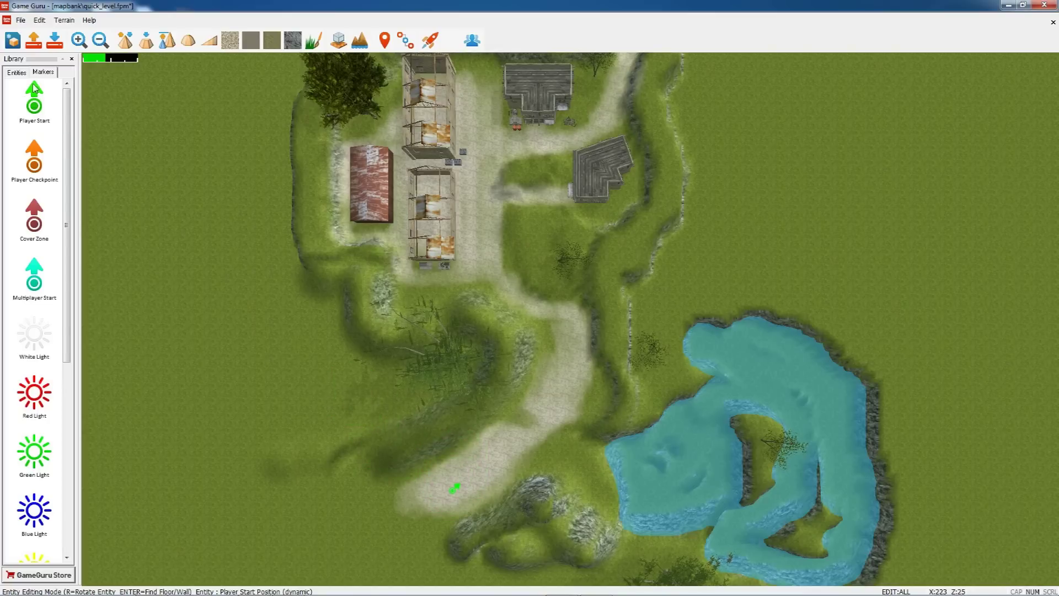
Add a colt 1911 from the Weapons library and place it on the crates outside the southern end of the lower roofless building.
{"action": "left_click", "coordinate": [18, 74]}
{"action": "left_click", "coordinate": [37, 104]}
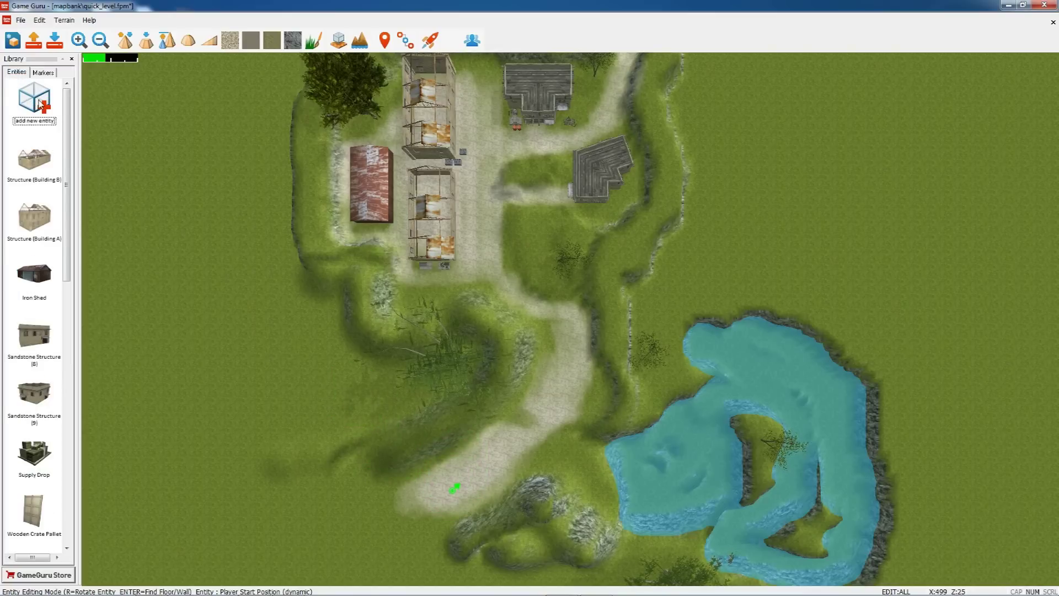
{"action": "left_click", "coordinate": [41, 193]}
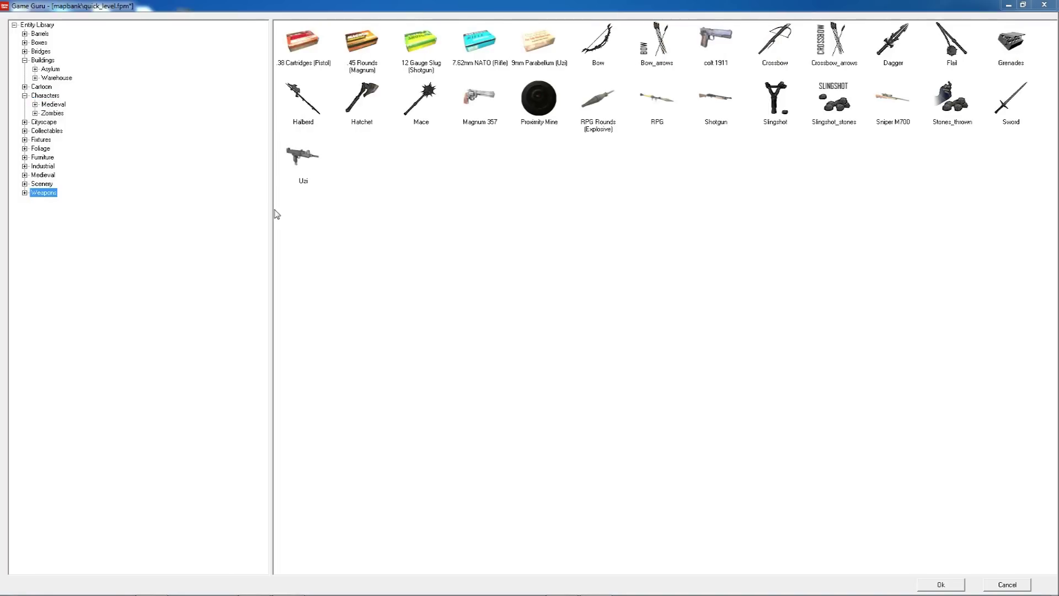
{"action": "double_click", "coordinate": [716, 42]}
{"action": "scroll", "coordinate": [466, 266], "scroll_direction": "up", "scroll_amount": 2}
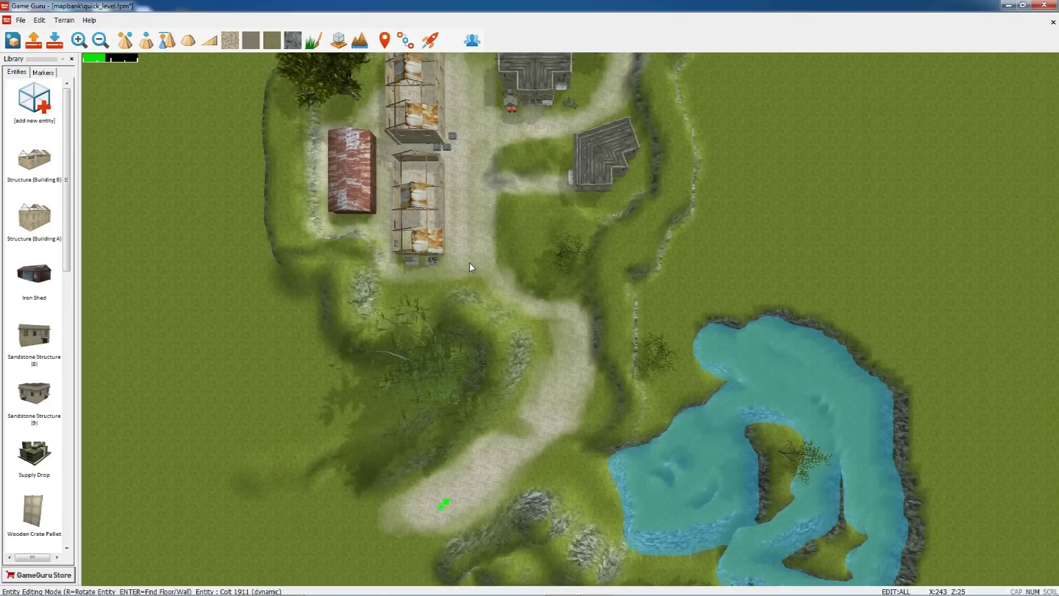
{"action": "scroll", "coordinate": [471, 262], "scroll_direction": "up", "scroll_amount": 5}
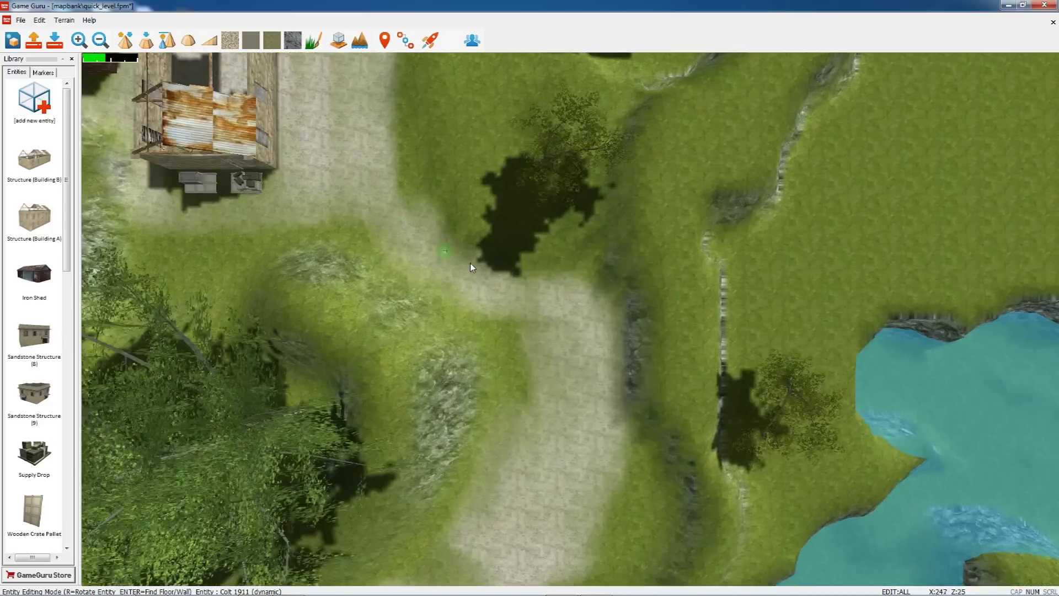
{"action": "key", "text": "a"}
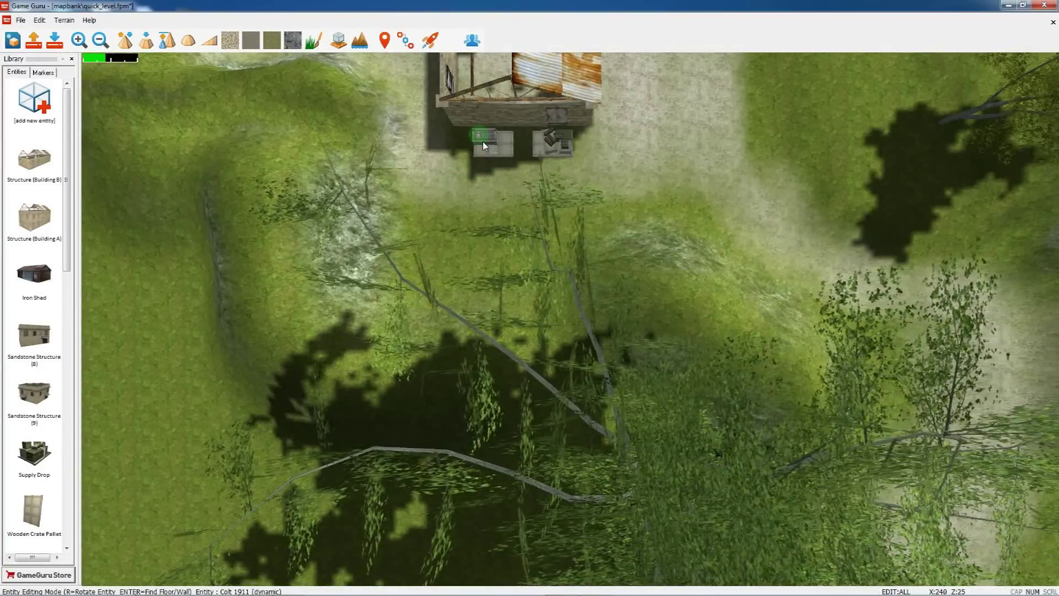
{"action": "left_click", "coordinate": [483, 142]}
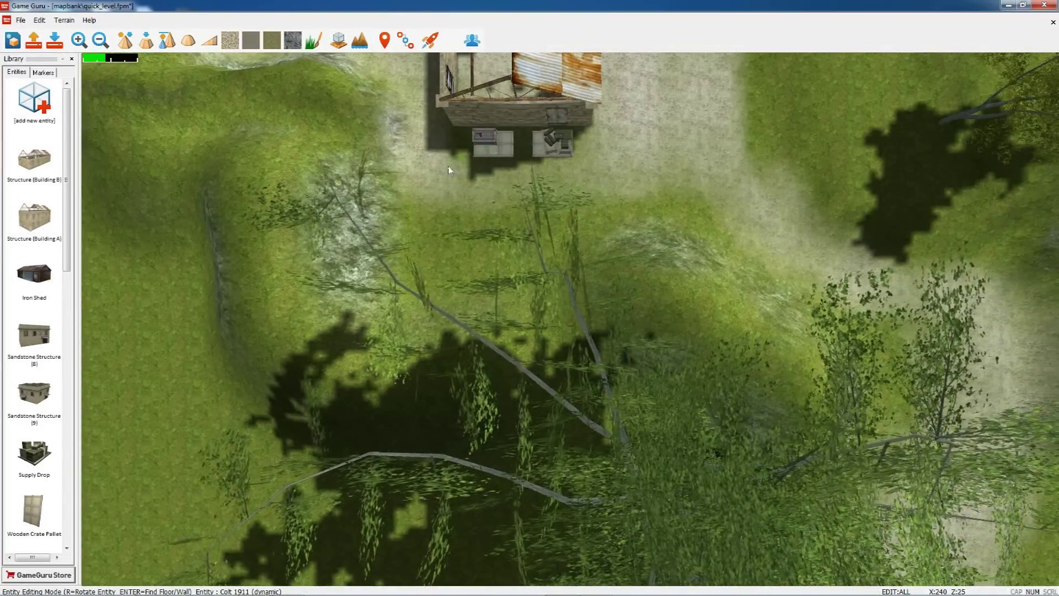
Add .38 Cartridges (Pistol) from the Weapons library and place three boxes on the pallet beside the pistol.
{"action": "left_click", "coordinate": [40, 101]}
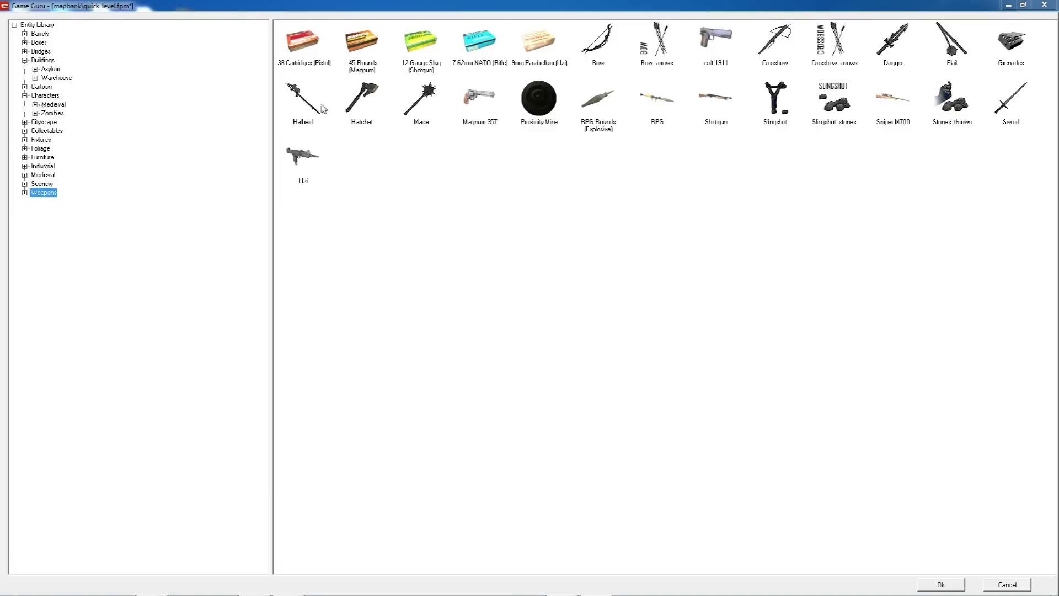
{"action": "double_click", "coordinate": [294, 57]}
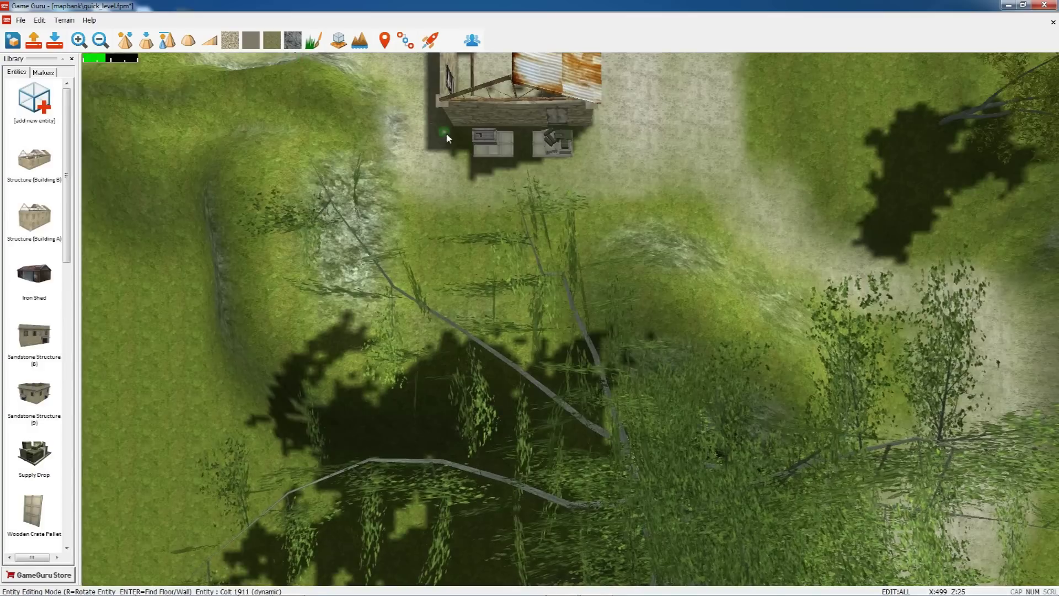
{"action": "left_click", "coordinate": [502, 165]}
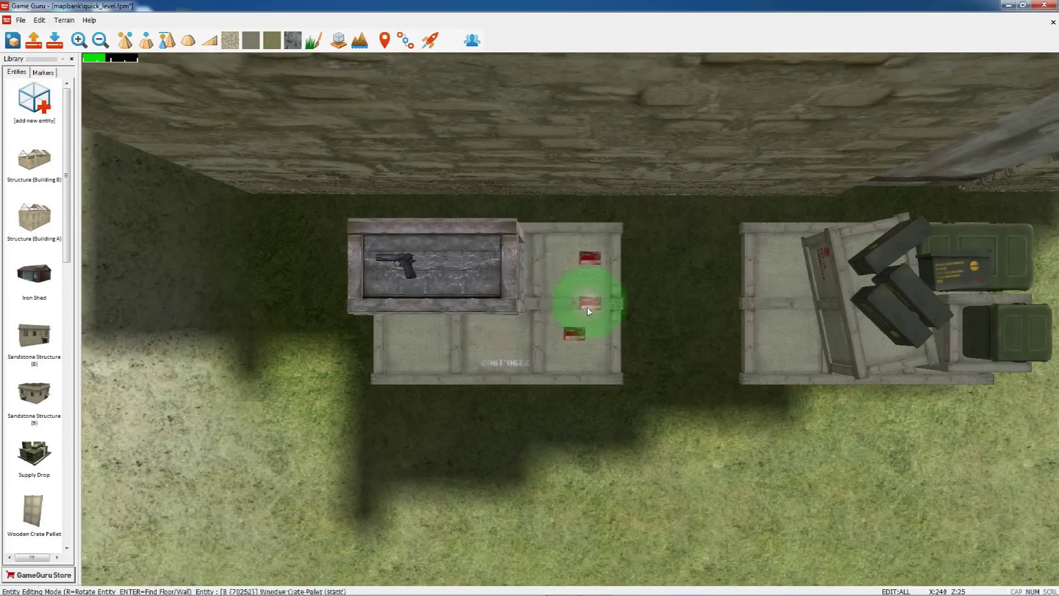
Move two of the cartridge boxes so that all three sit close together near the pistol's crate.
{"action": "left_click", "coordinate": [587, 305]}
{"action": "left_click_drag", "start_coordinate": [624, 323], "coordinate": [587, 296]}
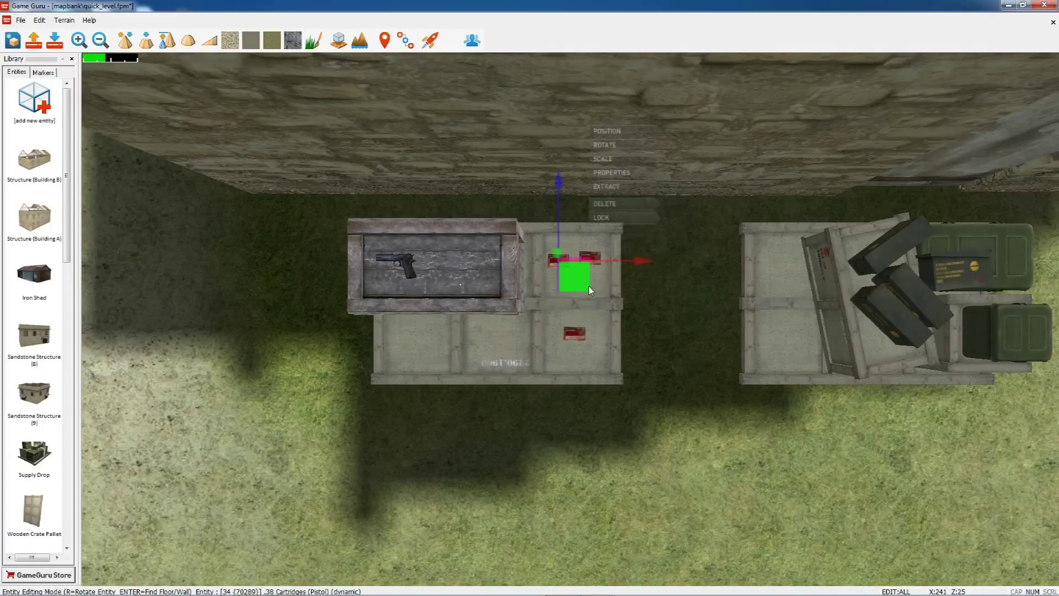
{"action": "left_click", "coordinate": [579, 332]}
{"action": "left_click_drag", "start_coordinate": [591, 352], "coordinate": [590, 316]}
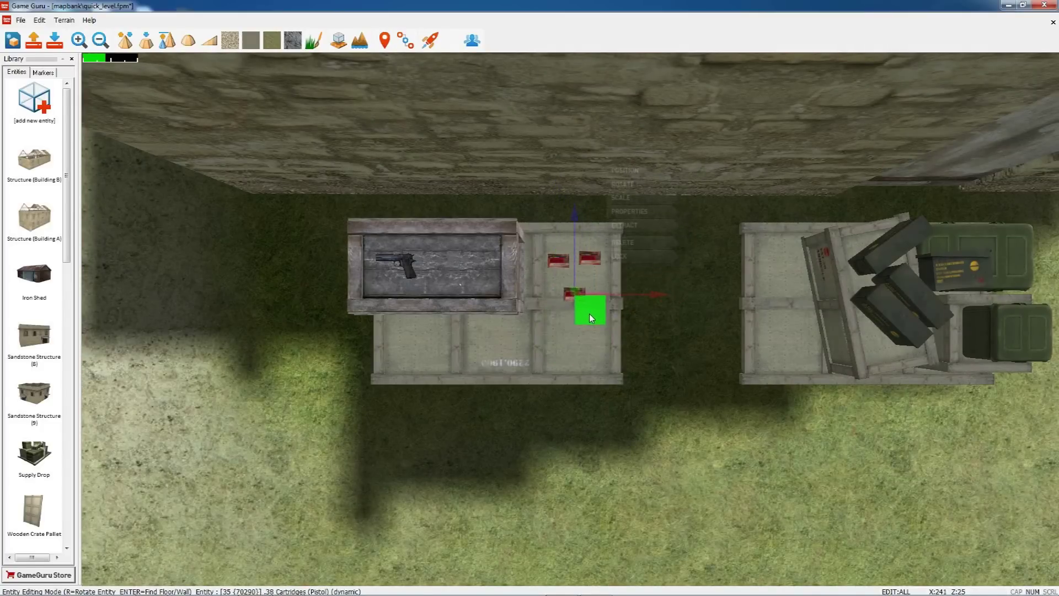
Add a Combat Soldier (Defender) from the Characters library and place him in front of the northern house, near the red barrels.
{"action": "scroll", "coordinate": [667, 326], "scroll_direction": "down", "scroll_amount": 5}
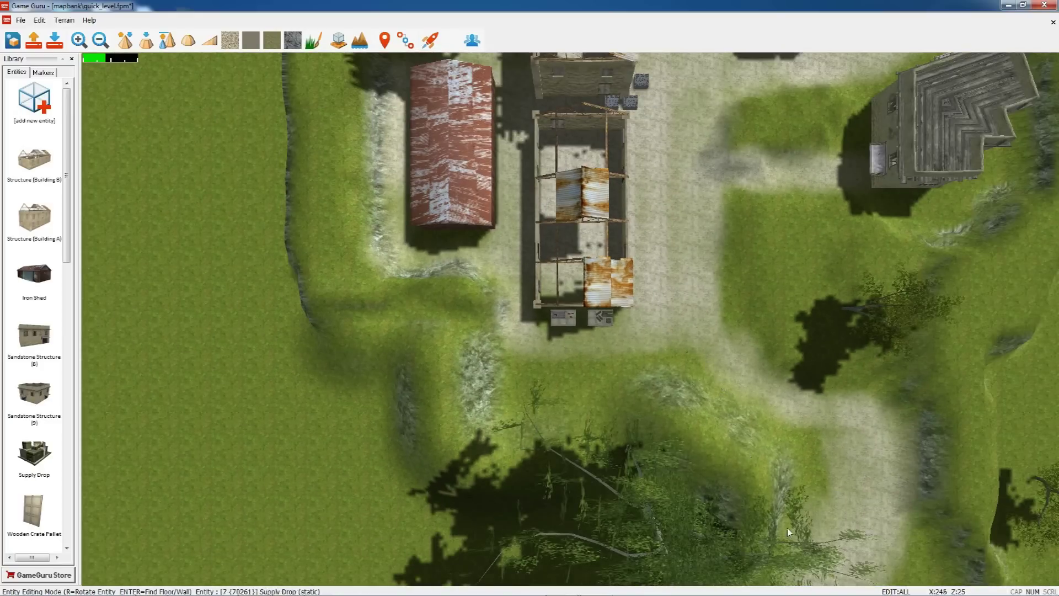
{"action": "key", "text": "Down"}
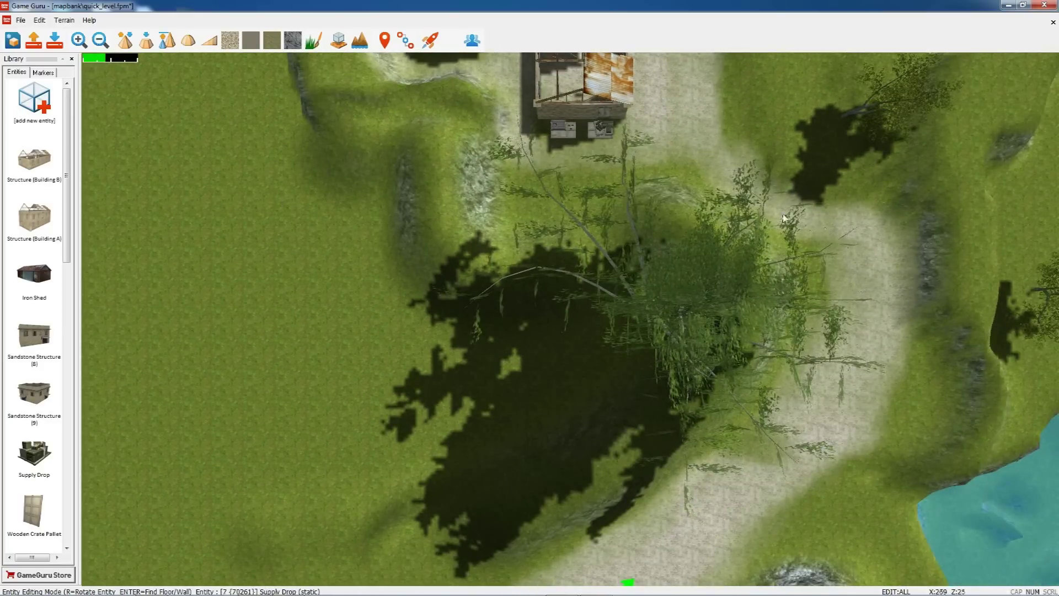
{"action": "key", "text": "Up"}
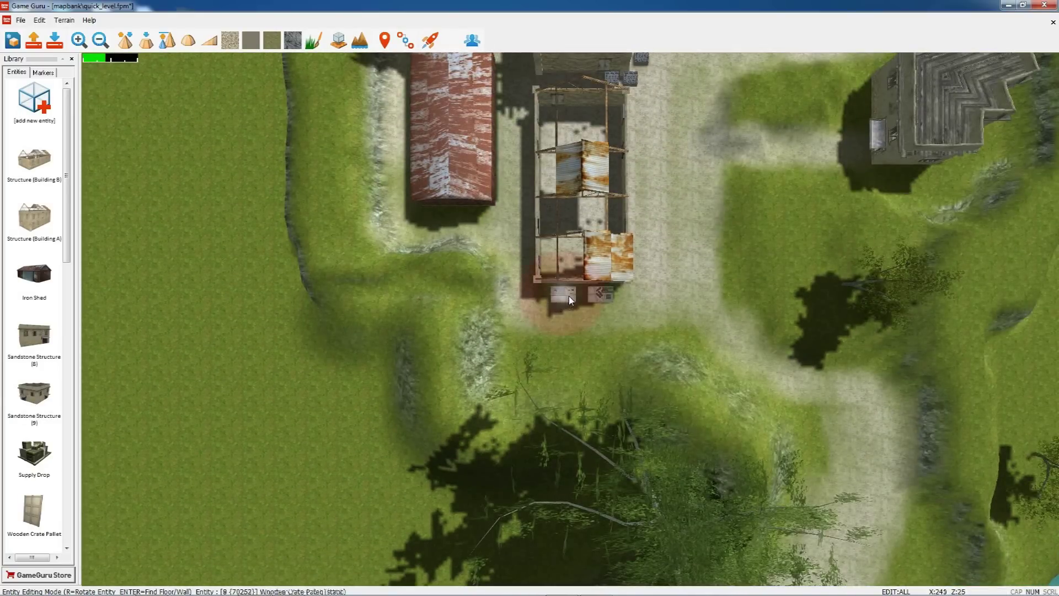
{"action": "key", "text": "Up"}
{"action": "key", "text": "Right"}
{"action": "key", "text": "Up"}
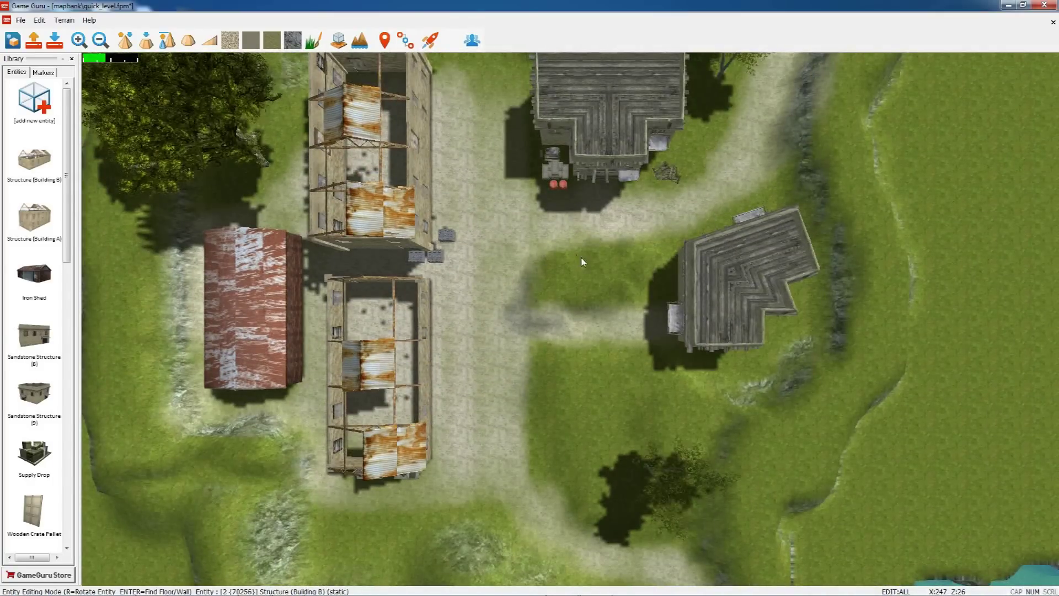
{"action": "scroll", "coordinate": [564, 201], "scroll_direction": "up", "scroll_amount": 5}
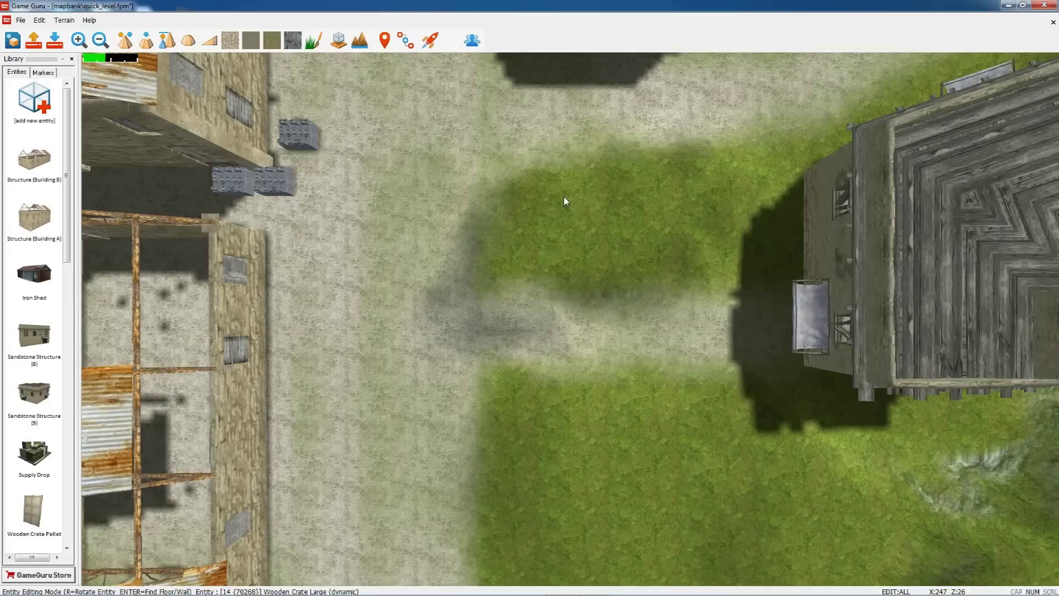
{"action": "key", "text": "Up"}
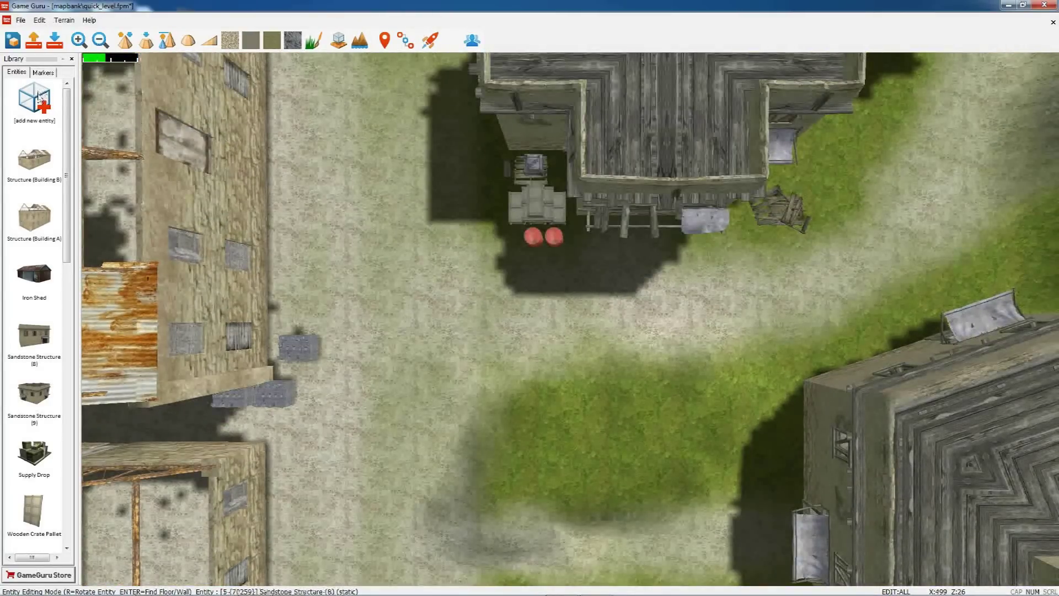
{"action": "left_click", "coordinate": [48, 99]}
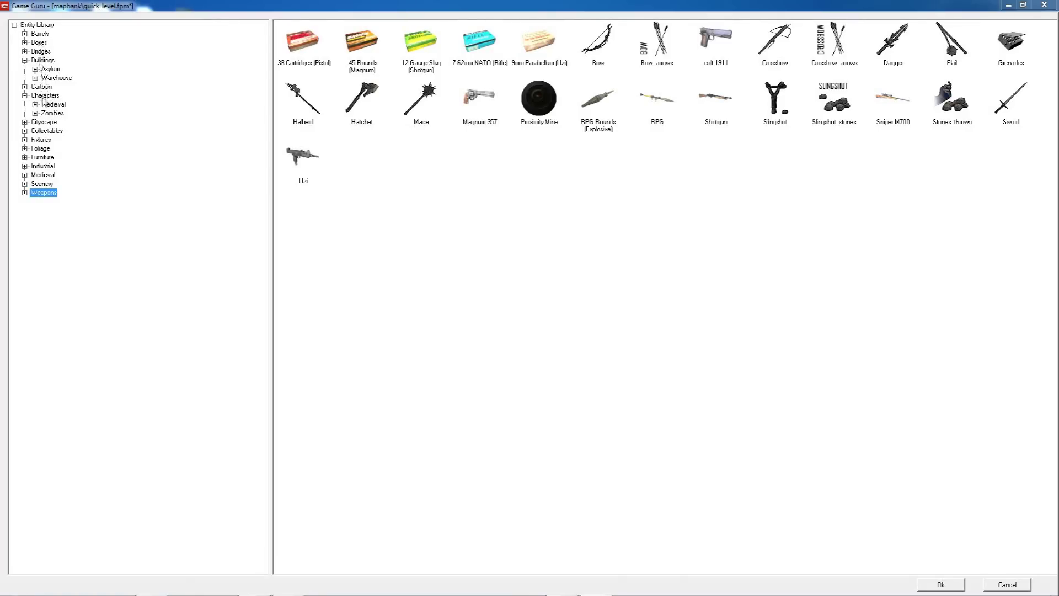
{"action": "left_click", "coordinate": [43, 97]}
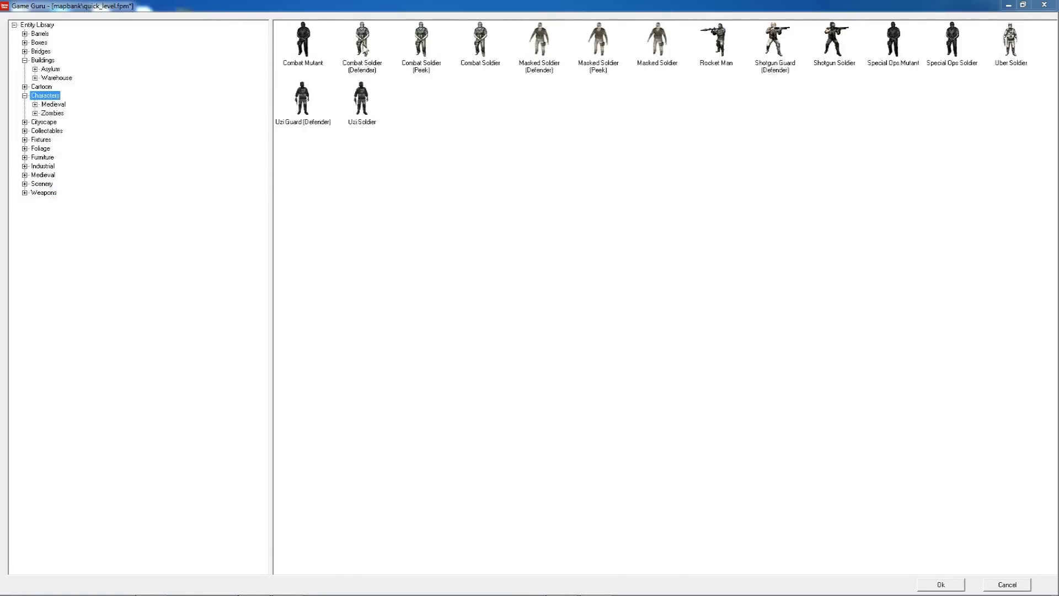
{"action": "double_click", "coordinate": [365, 45]}
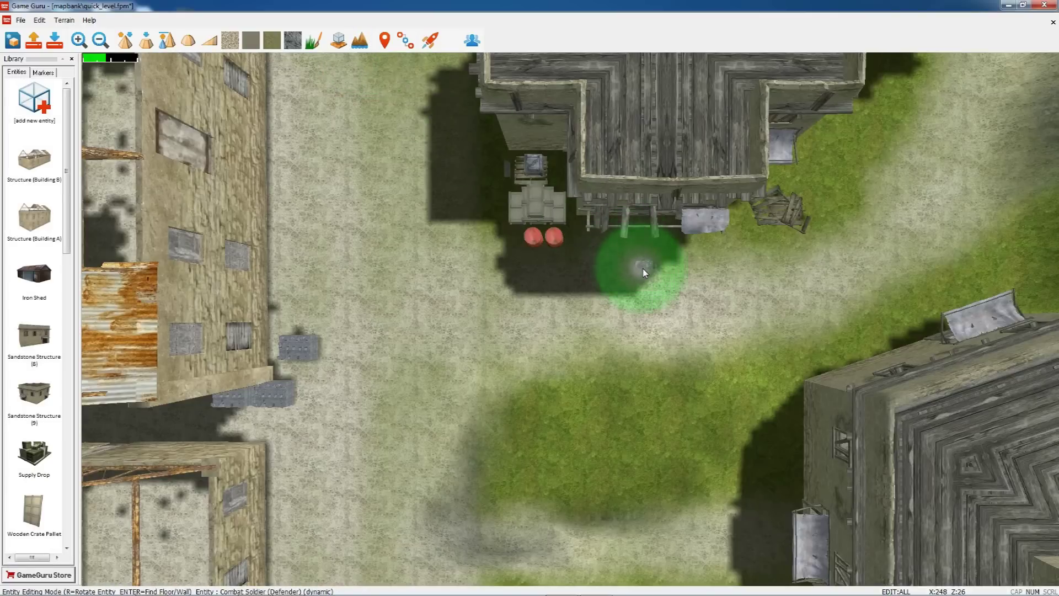
{"action": "key", "text": "s"}
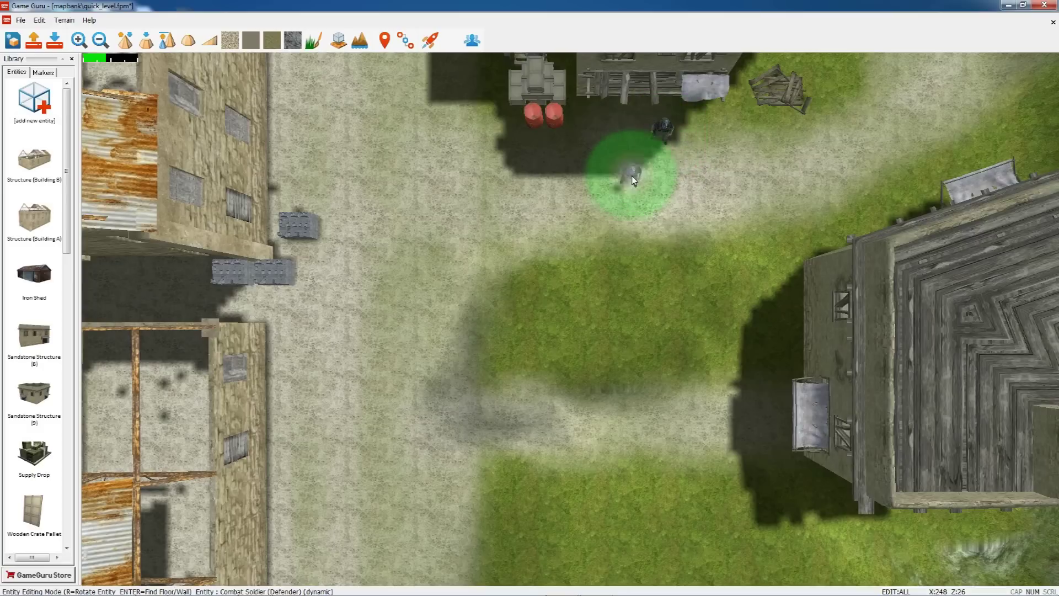
{"action": "right_click", "coordinate": [632, 176]}
Open the soldier's properties and examine him and the cover around him up close from different angles.
{"action": "left_click", "coordinate": [664, 131]}
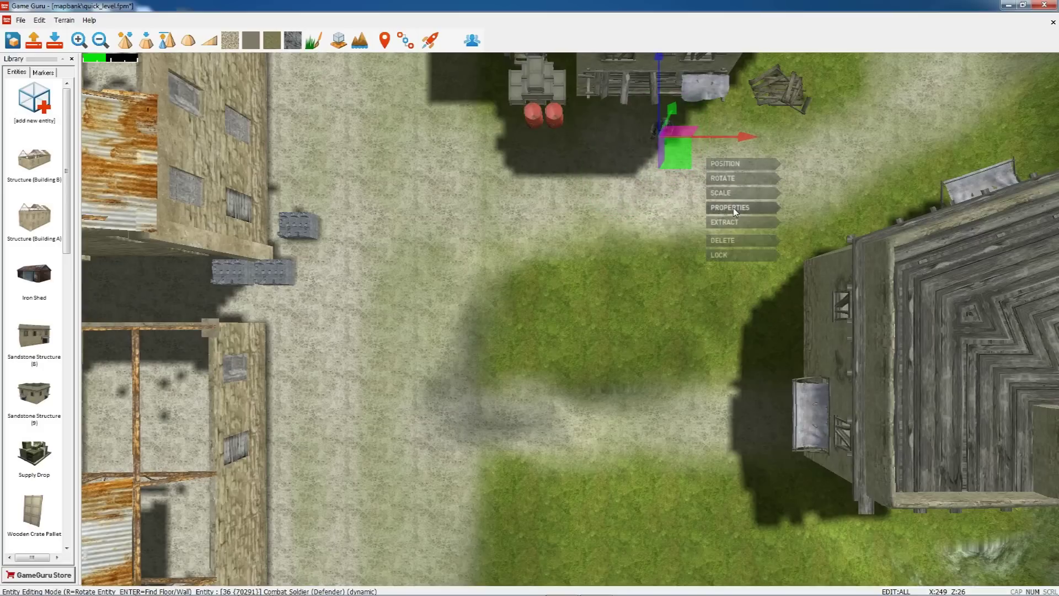
{"action": "left_click", "coordinate": [729, 208]}
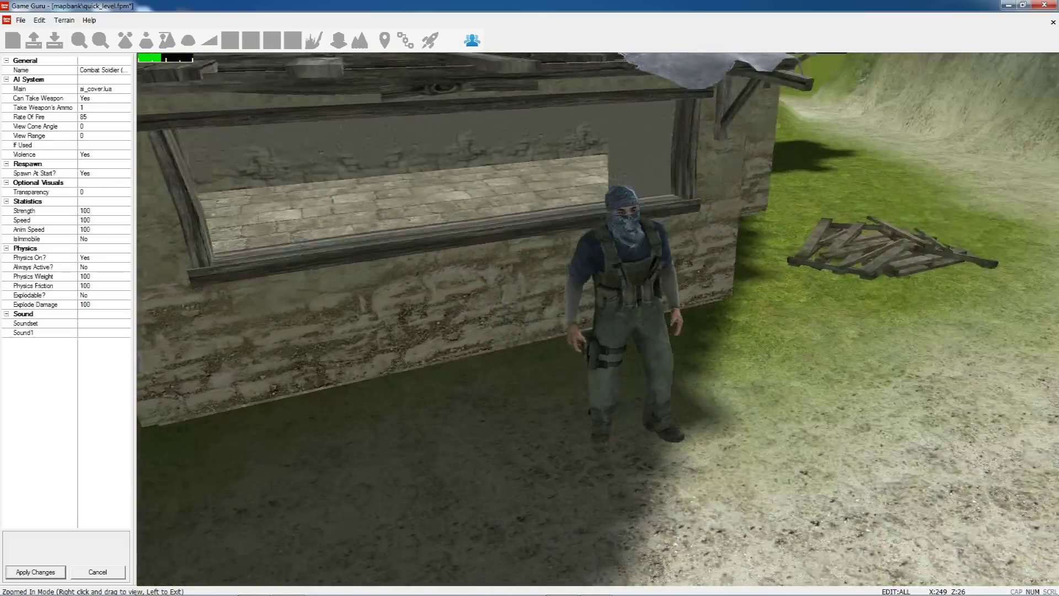
{"action": "right_click_drag", "start_coordinate": [730, 208], "coordinate": [623, 210]}
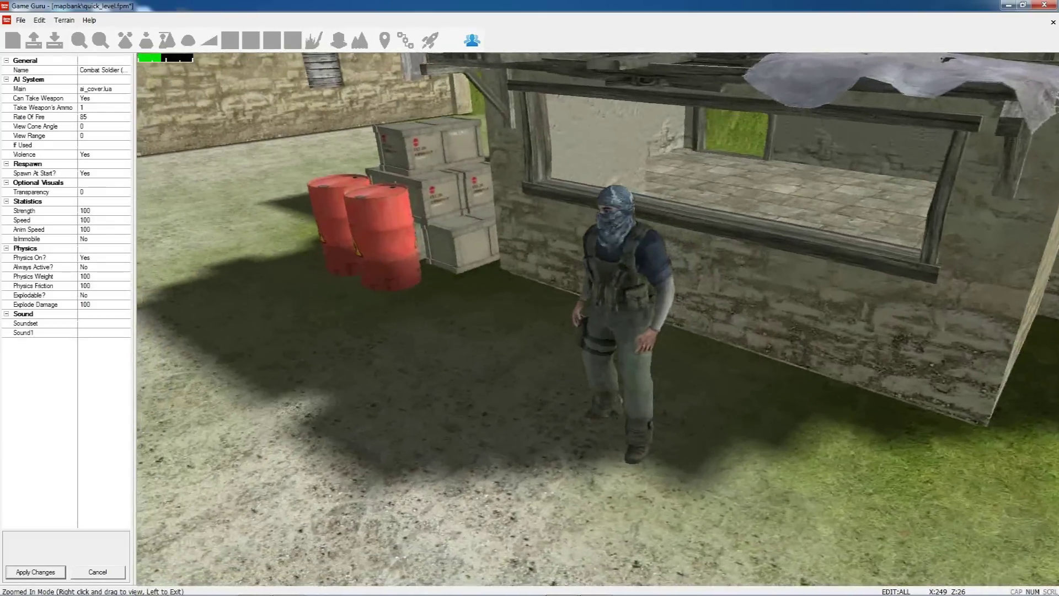
{"action": "right_click_drag", "start_coordinate": [618, 324], "coordinate": [601, 324]}
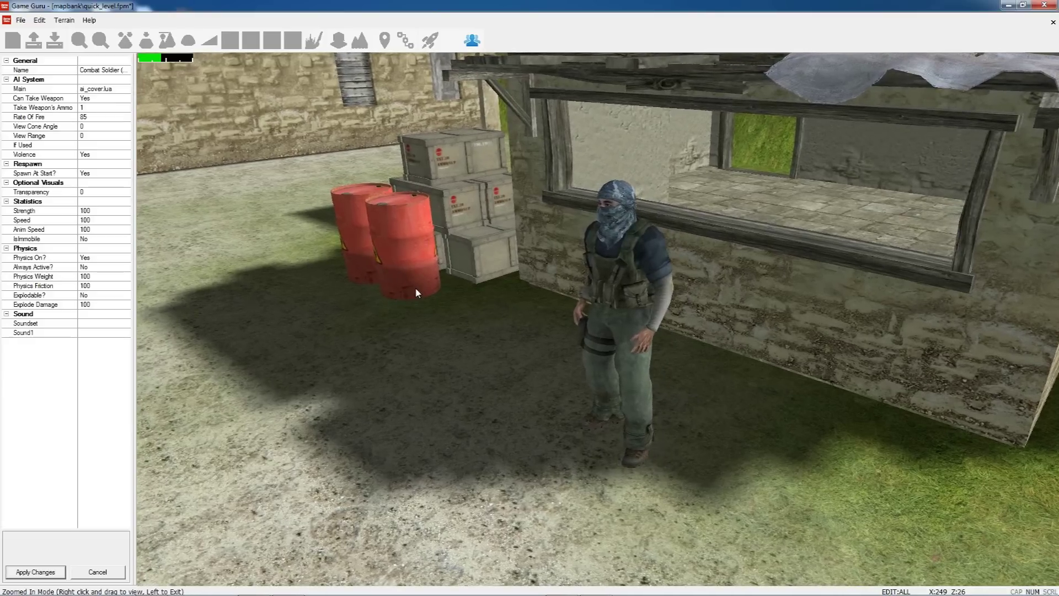
{"action": "left_click", "coordinate": [415, 289]}
{"action": "key", "text": "s"}
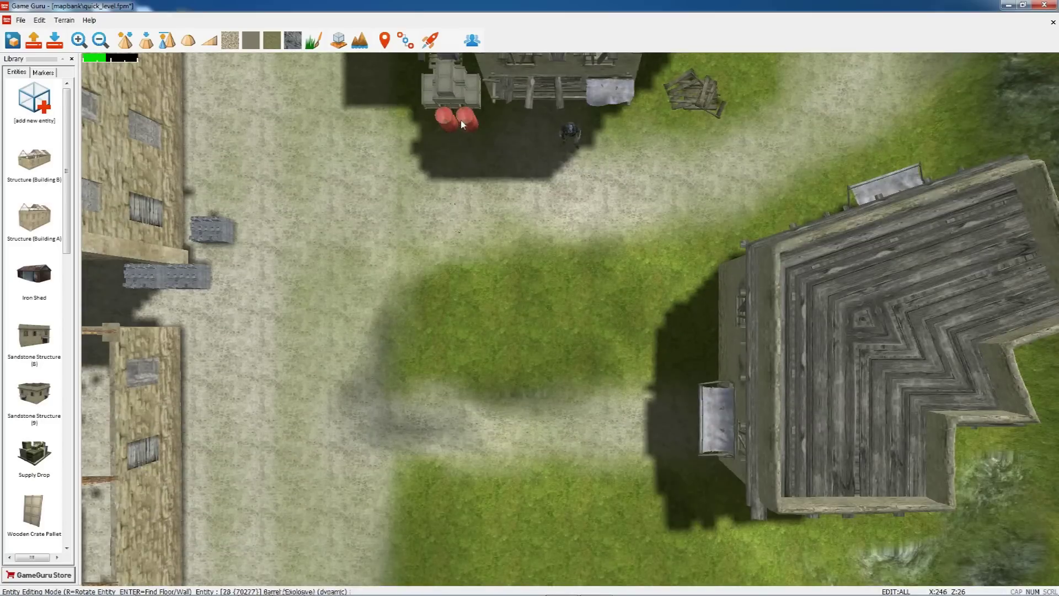
{"action": "scroll", "coordinate": [462, 124], "scroll_direction": "up", "scroll_amount": 3}
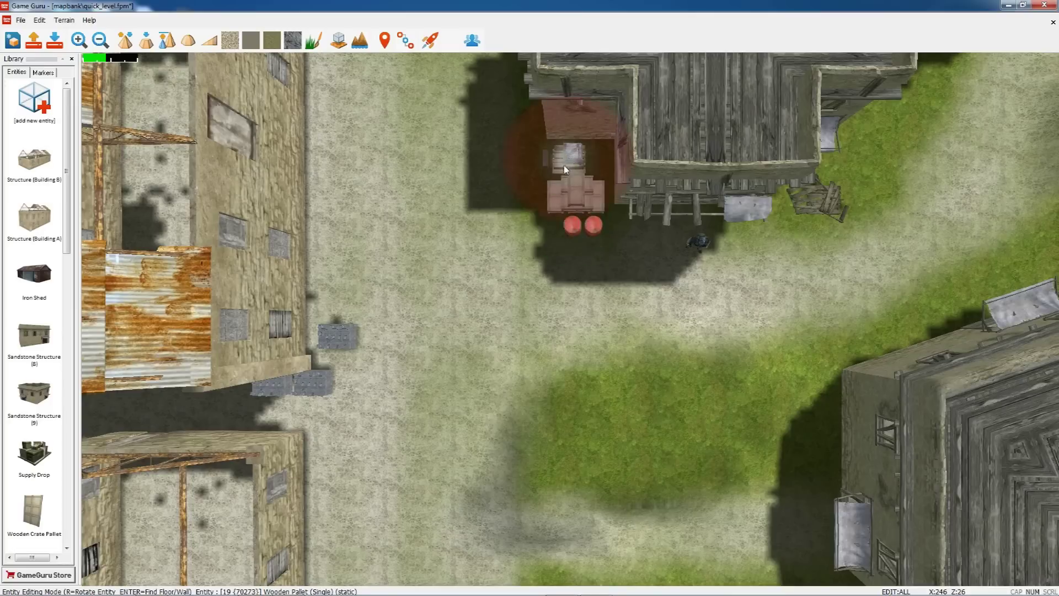
{"action": "key", "text": "s"}
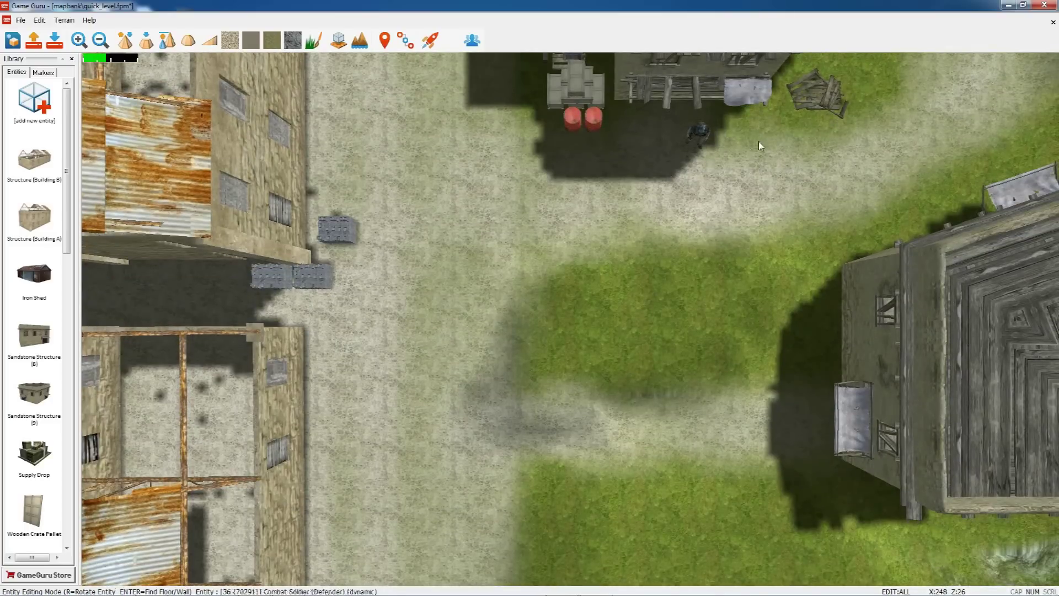
{"action": "key", "text": "d"}
{"action": "key", "text": "w"}
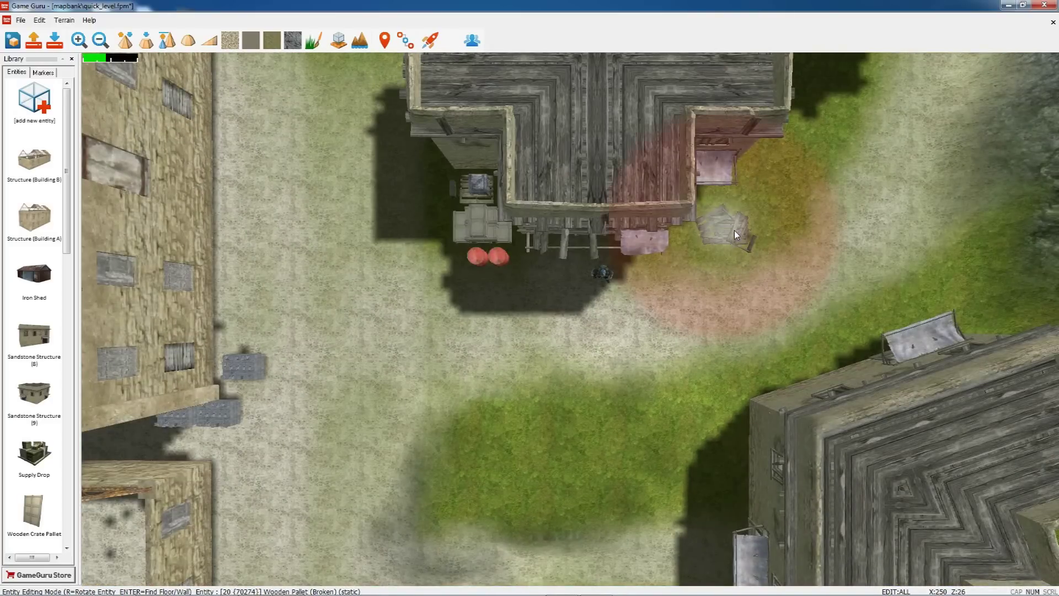
{"action": "key", "text": "s"}
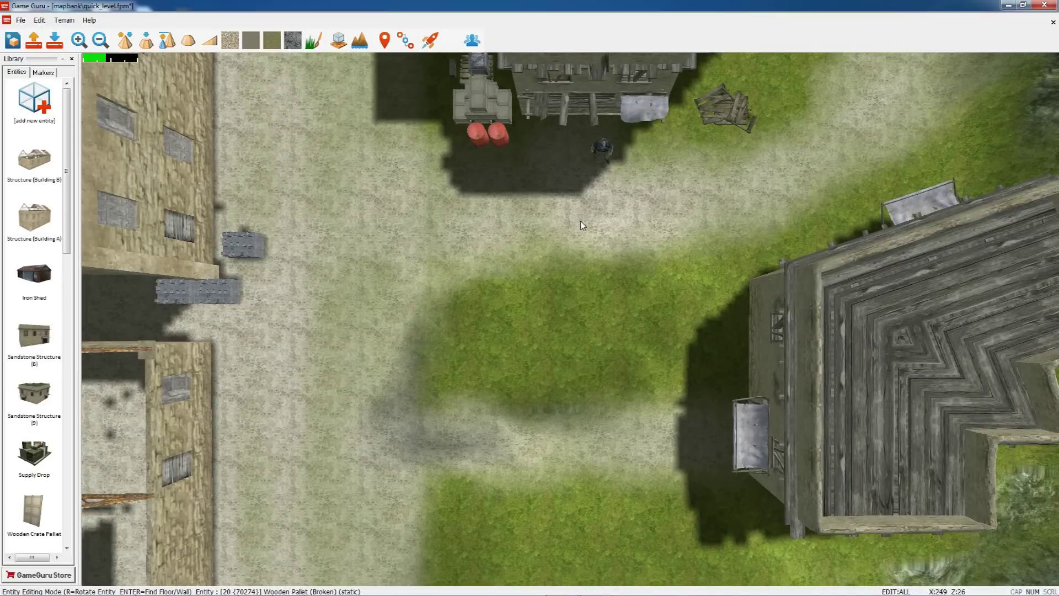
Add a Rocket Man from the Characters library and place him on the path northeast of the northern house.
{"action": "scroll", "coordinate": [580, 221], "scroll_direction": "down", "scroll_amount": 5}
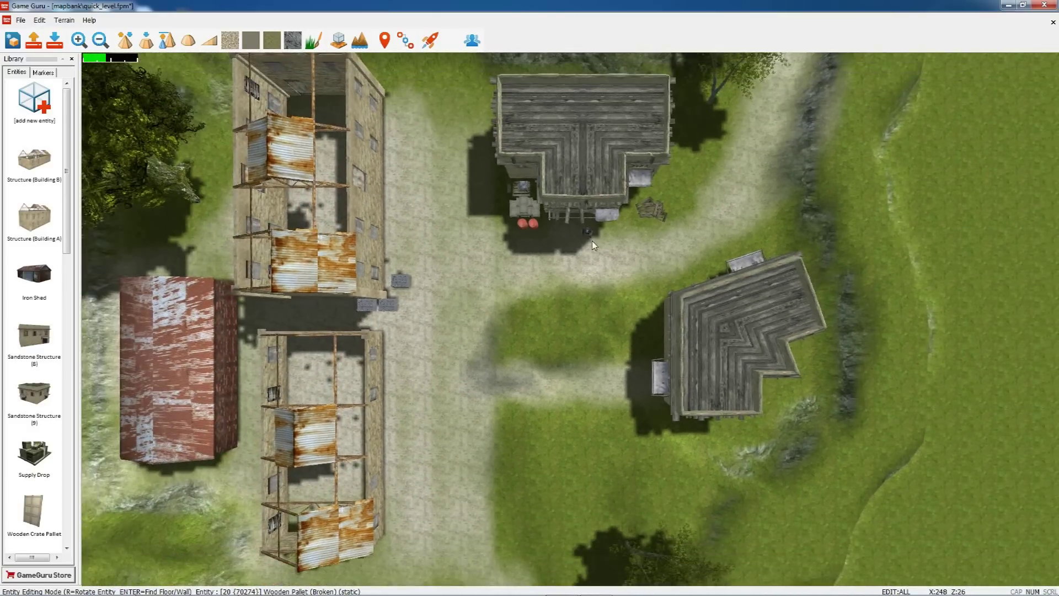
{"action": "scroll", "coordinate": [595, 250], "scroll_direction": "down", "scroll_amount": 2}
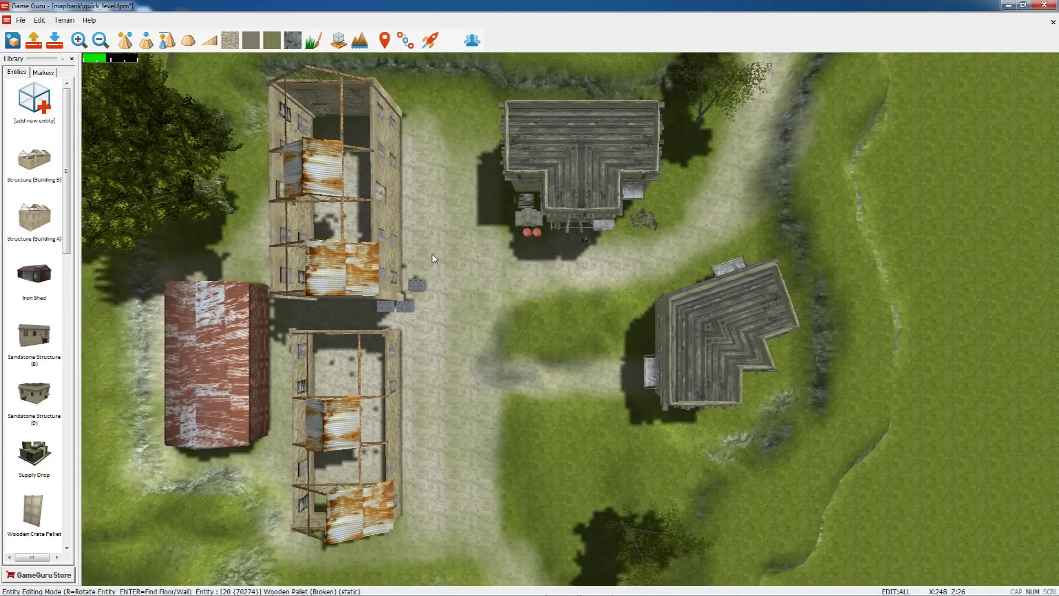
{"action": "left_click", "coordinate": [37, 104]}
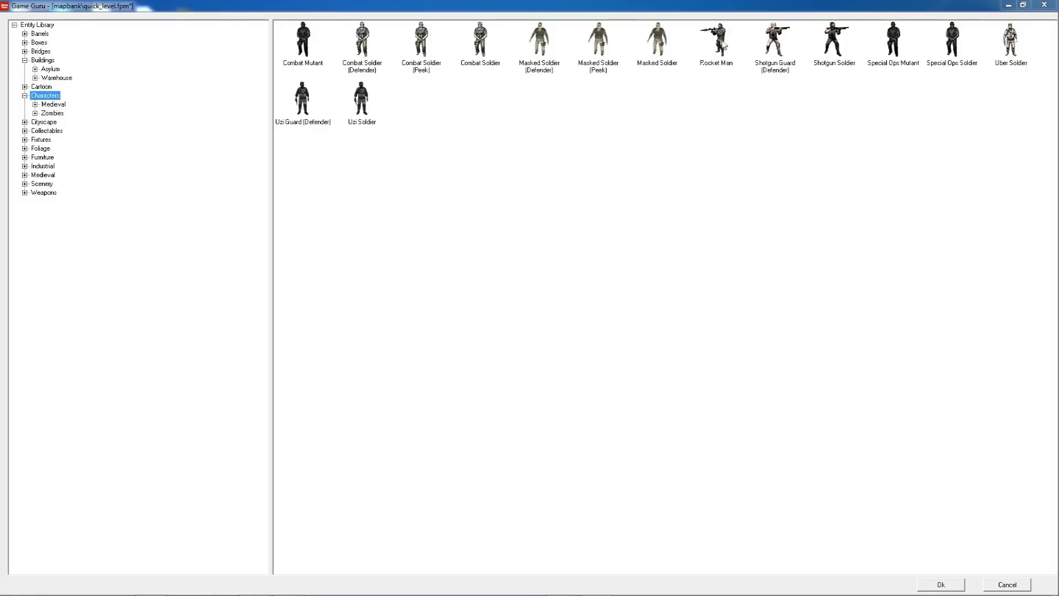
{"action": "double_click", "coordinate": [716, 43]}
{"action": "key", "text": "d"}
{"action": "key", "text": "w"}
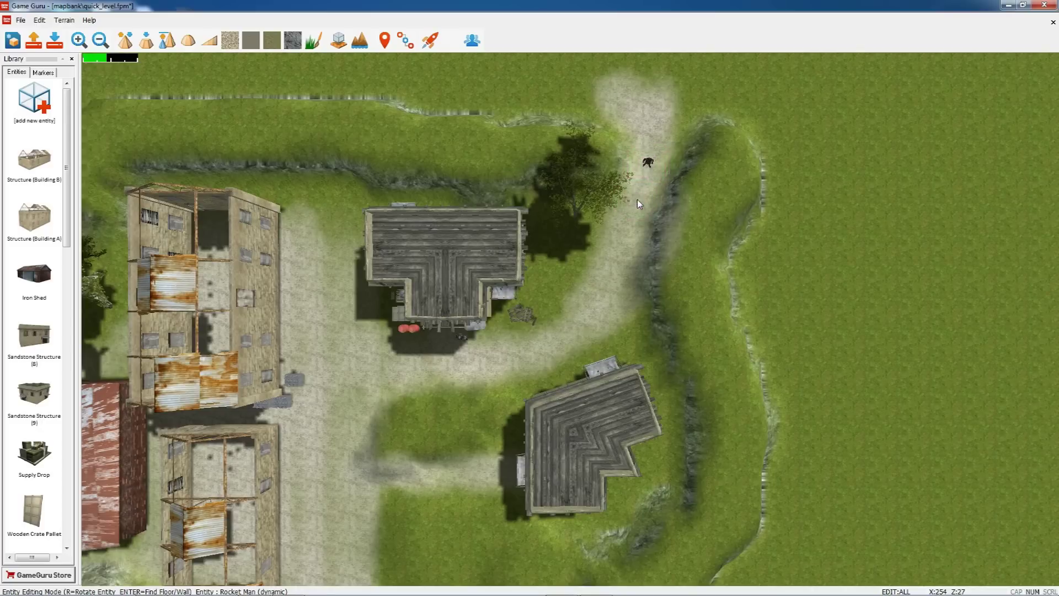
{"action": "left_click", "coordinate": [648, 173]}
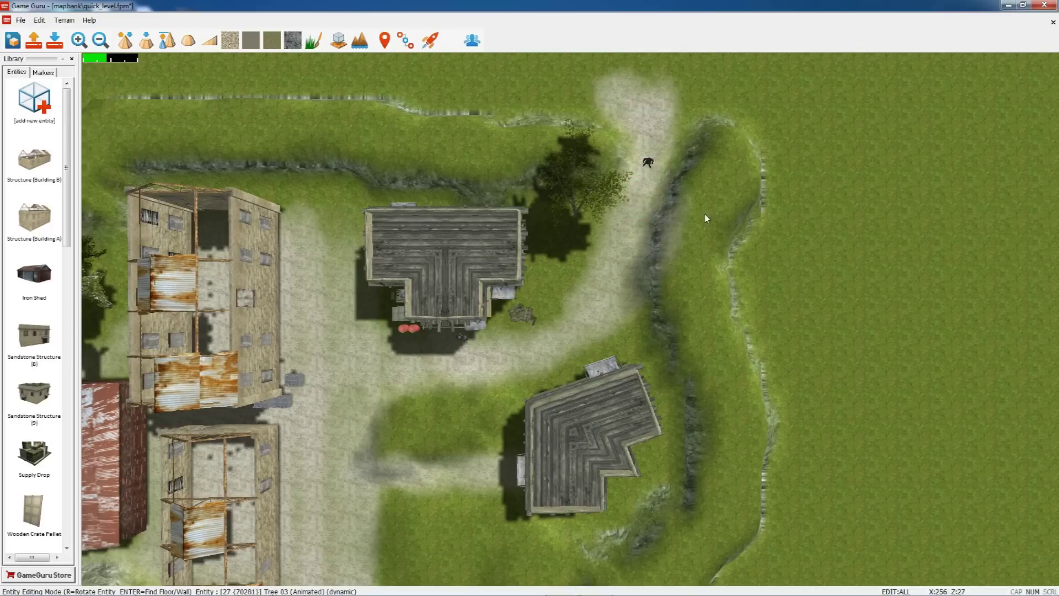
Place a Win Zone marker at the northern end of the path, beyond the Rocket Man.
{"action": "key", "text": "Up"}
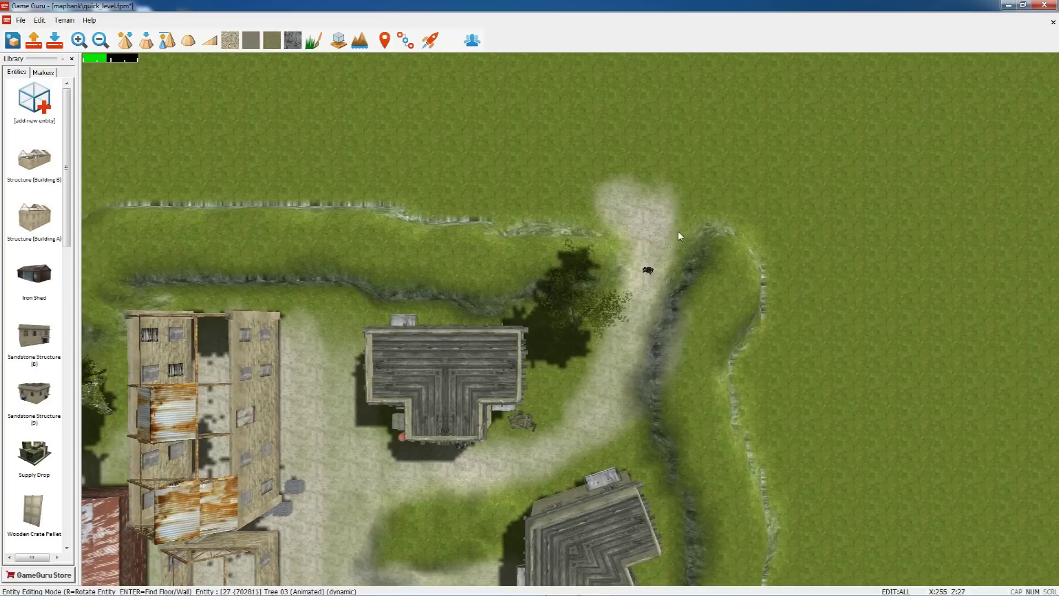
{"action": "left_click", "coordinate": [43, 72]}
{"action": "left_click", "coordinate": [67, 388]}
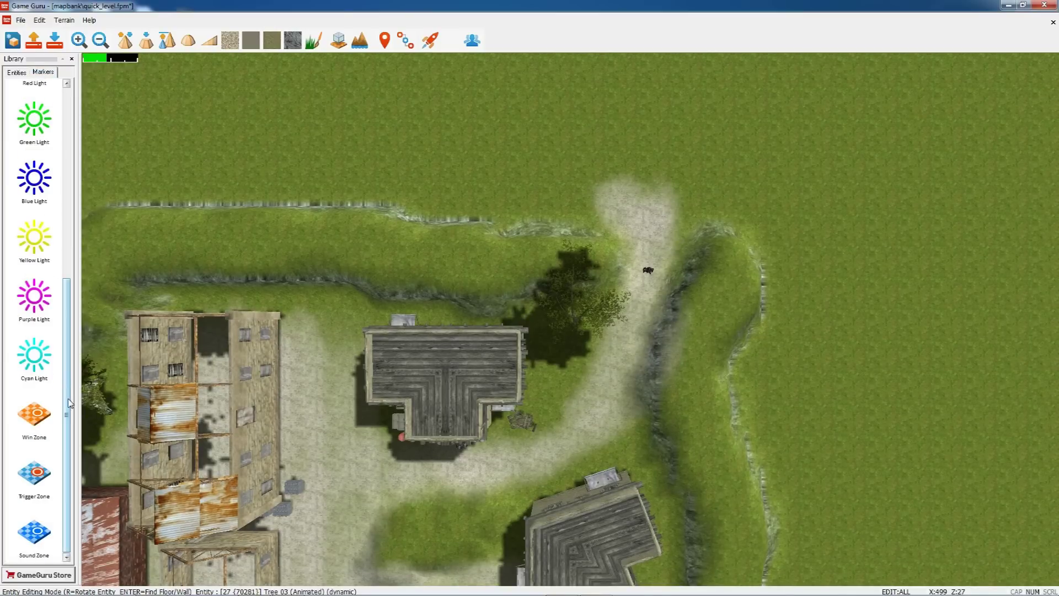
{"action": "left_click", "coordinate": [35, 415]}
{"action": "left_click", "coordinate": [619, 178]}
Reshape the Win Zone by moving its corner points so it spans the full width of the path's exit.
{"action": "left_click_drag", "start_coordinate": [650, 175], "coordinate": [737, 168]}
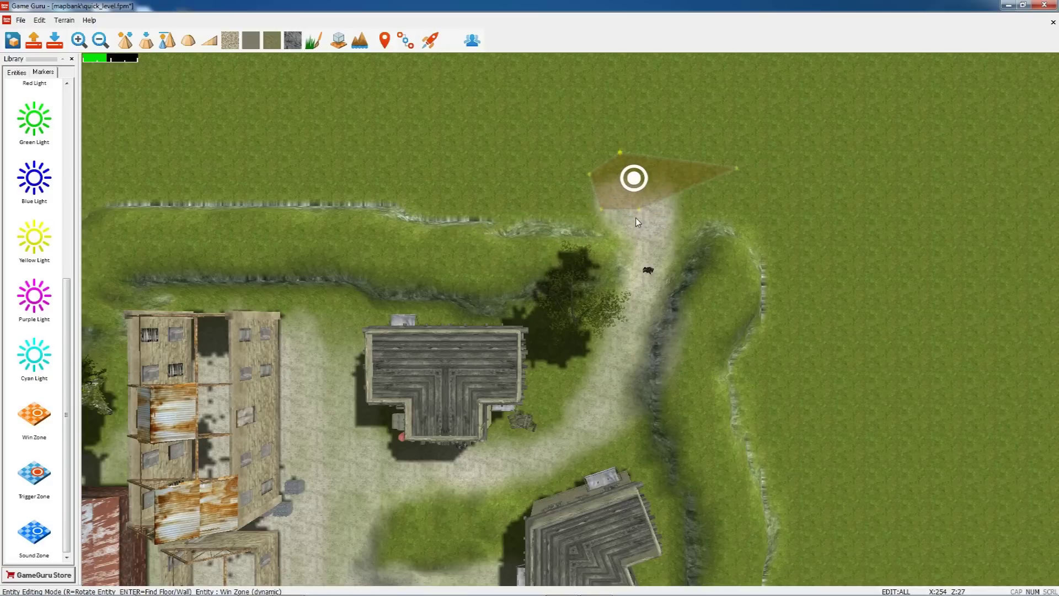
{"action": "left_click_drag", "start_coordinate": [641, 210], "coordinate": [717, 218]}
{"action": "left_click_drag", "start_coordinate": [601, 211], "coordinate": [585, 218]}
{"action": "left_click_drag", "start_coordinate": [588, 174], "coordinate": [545, 168]}
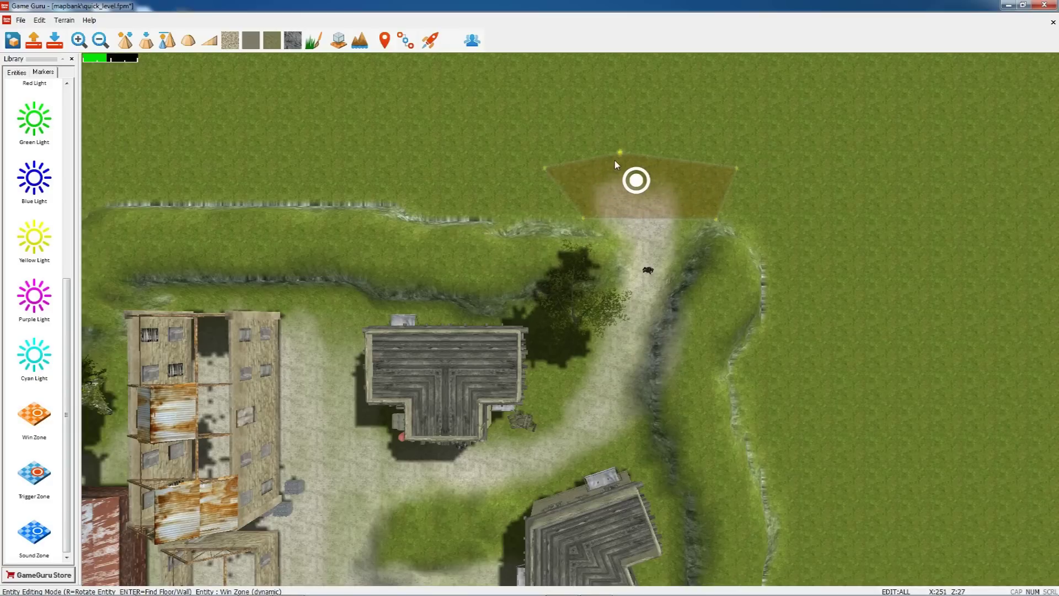
{"action": "left_click_drag", "start_coordinate": [624, 158], "coordinate": [648, 162]}
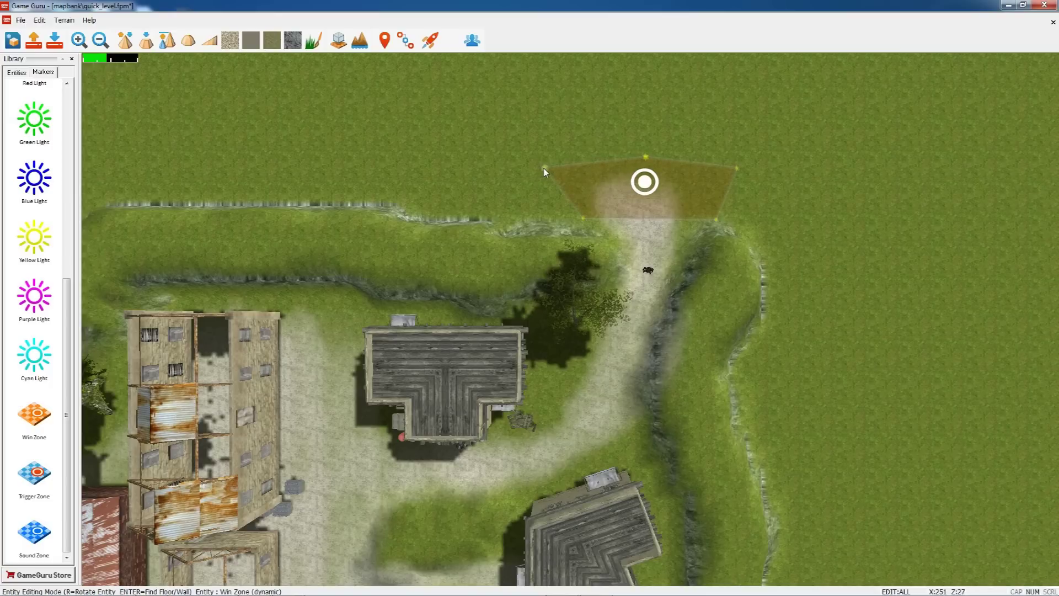
{"action": "left_click_drag", "start_coordinate": [545, 168], "coordinate": [585, 174]}
{"action": "left_click_drag", "start_coordinate": [739, 173], "coordinate": [721, 174]}
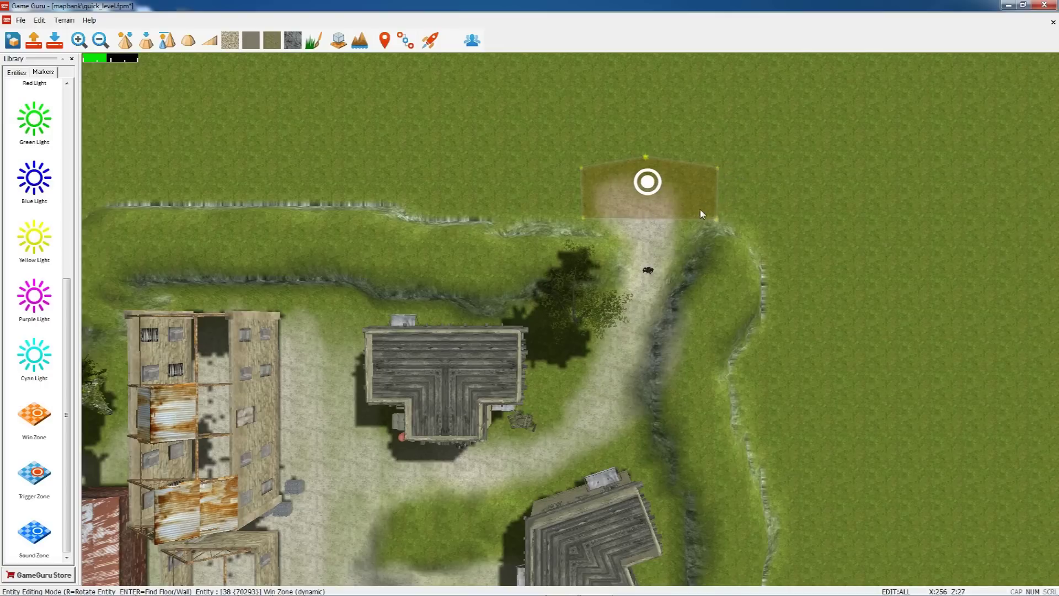
Return to the player start at the southern end of the path and launch a test game.
{"action": "key", "text": "a"}
{"action": "key", "text": "s"}
{"action": "key", "text": "Down"}
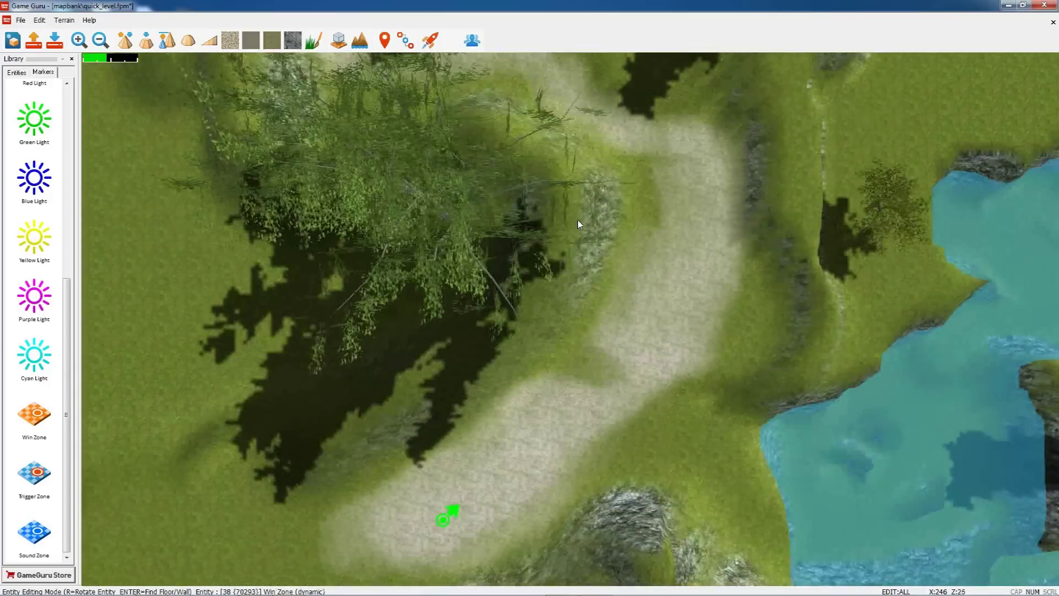
{"action": "key", "text": "Right"}
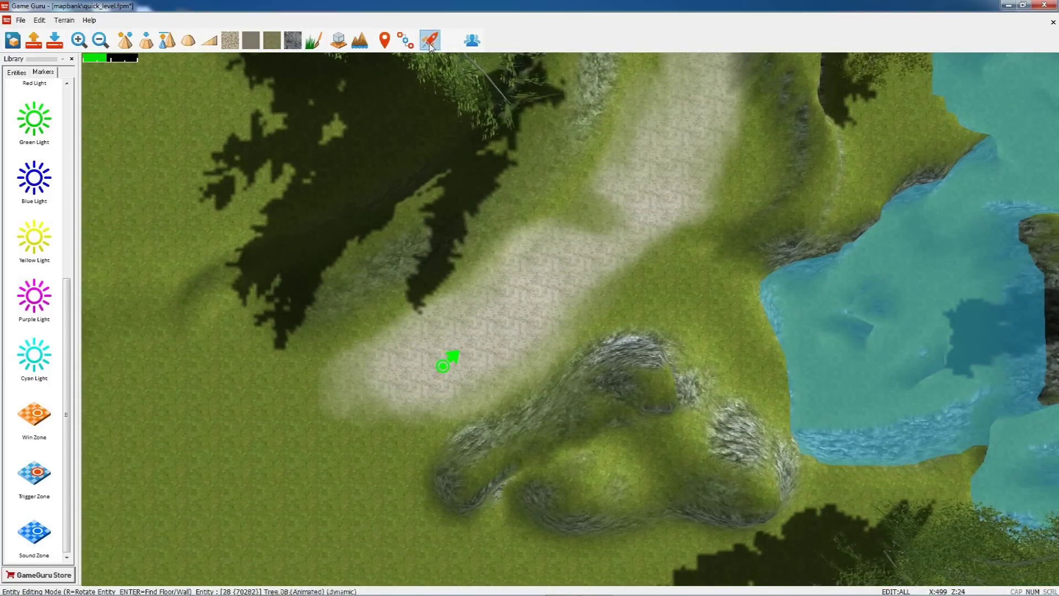
{"action": "left_click", "coordinate": [430, 42]}
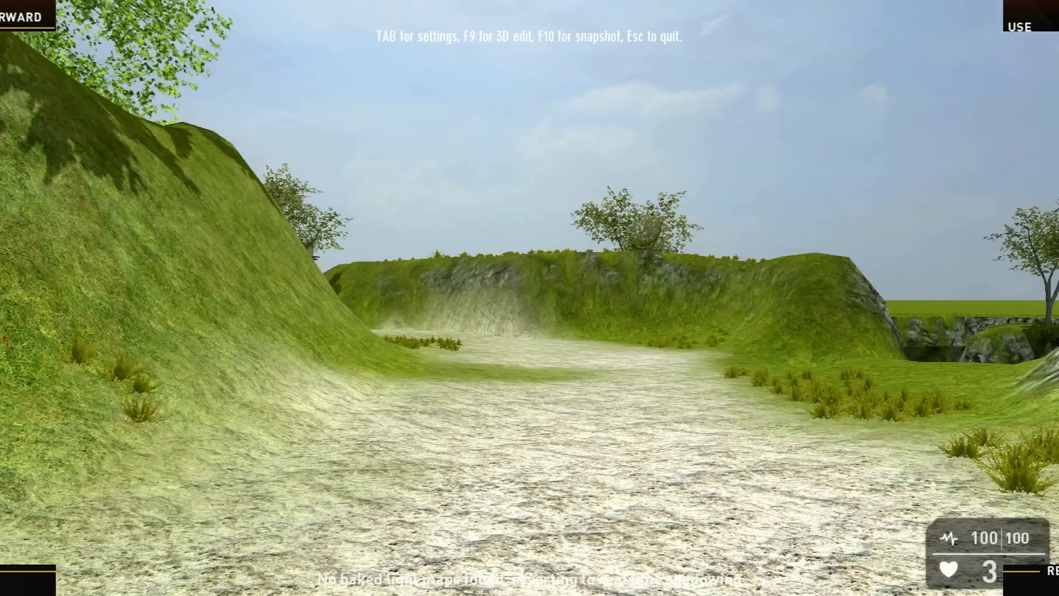
Walk up the path to the crates beside the stone building and collect the pistol and its ammunition.
{"action": "key", "text": "w"}
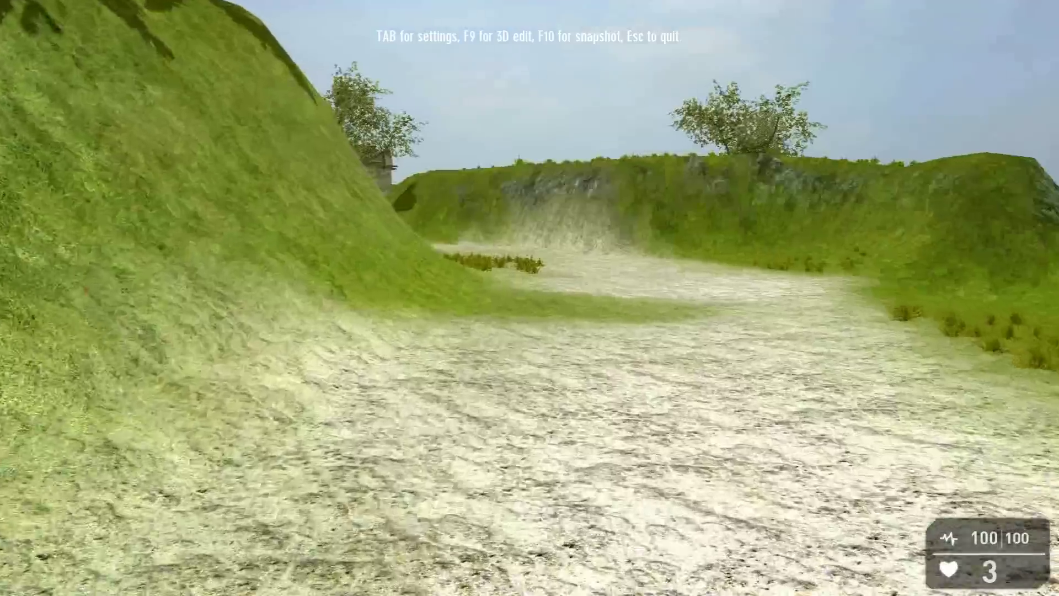
{"action": "key", "text": "w"}
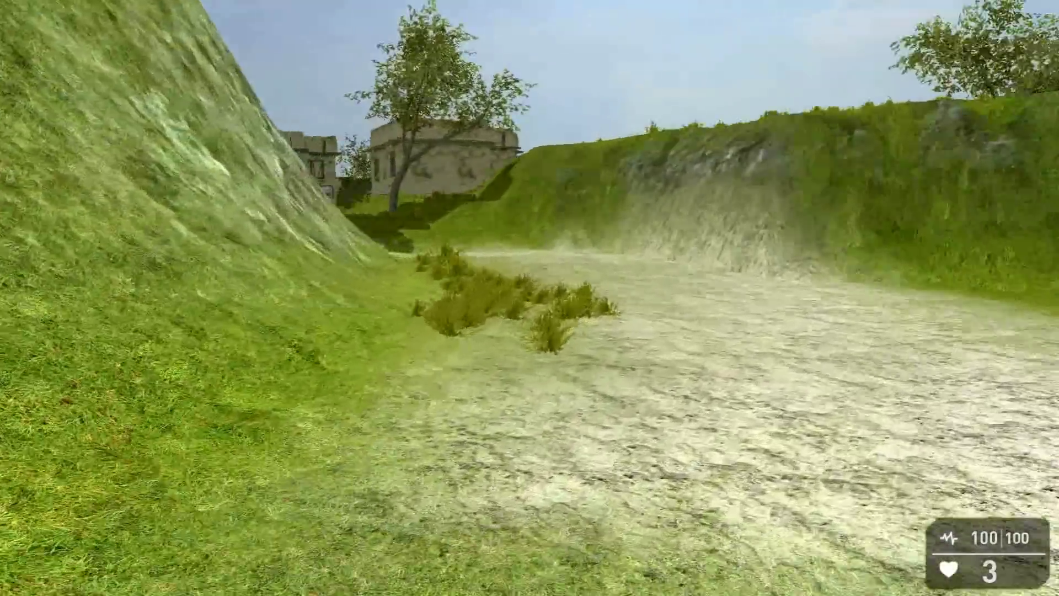
{"action": "key", "text": "w"}
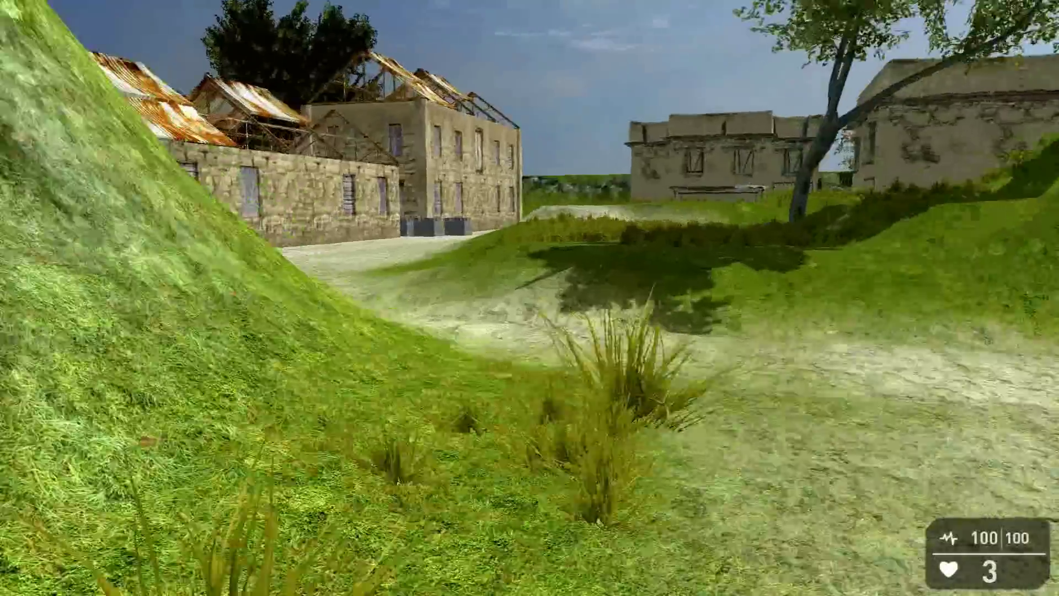
{"action": "key", "text": "w"}
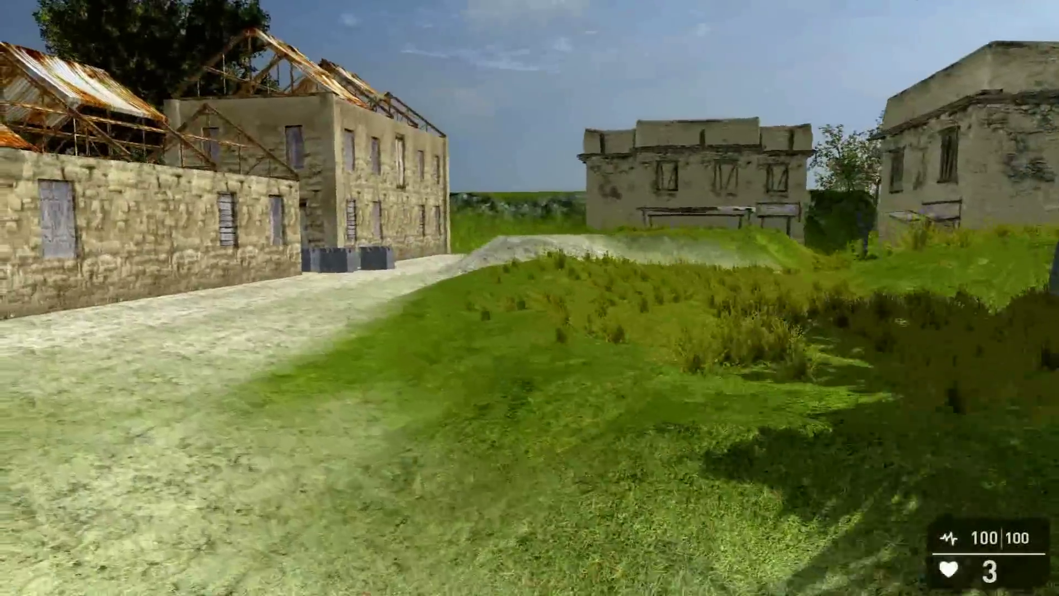
{"action": "key", "text": "w"}
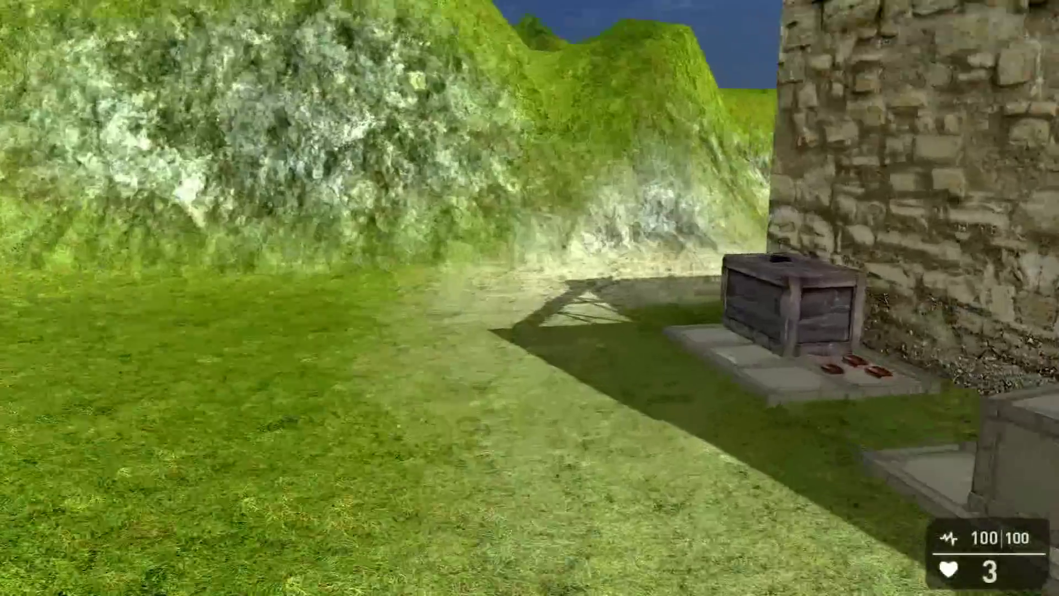
{"action": "key", "text": "e"}
{"action": "key", "text": "w"}
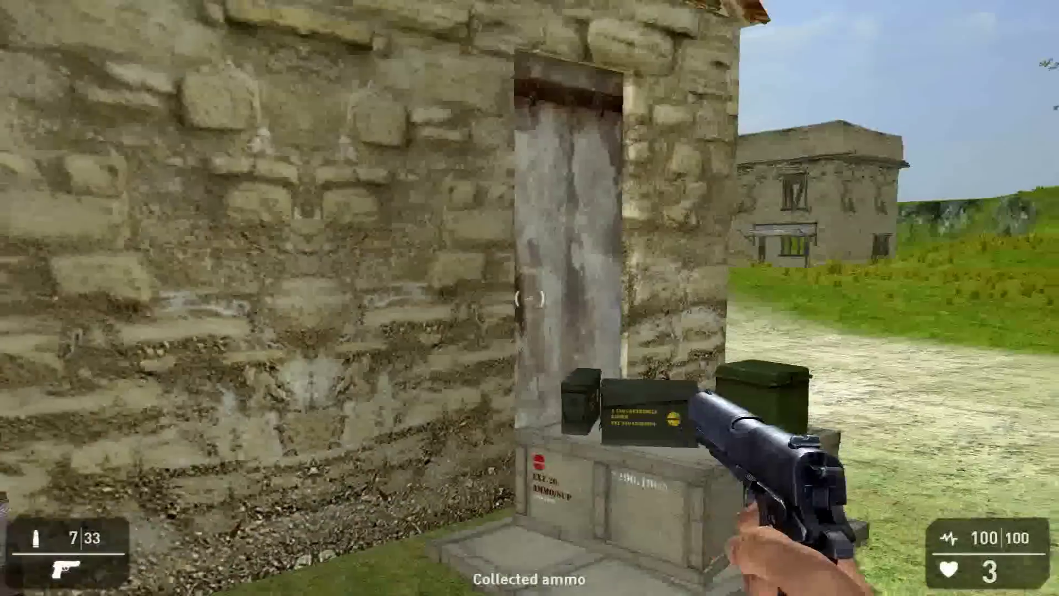
Approach the northern house with the pistol and shoot at the red barrels near the Combat Soldier.
{"action": "key", "text": "w"}
{"action": "key", "text": "d"}
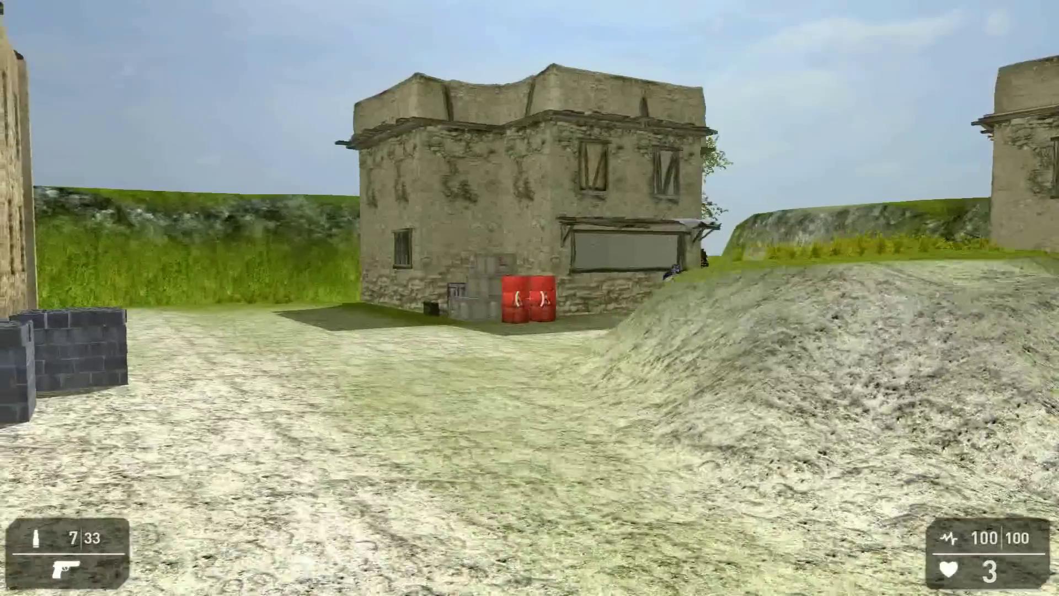
{"action": "key", "text": "w"}
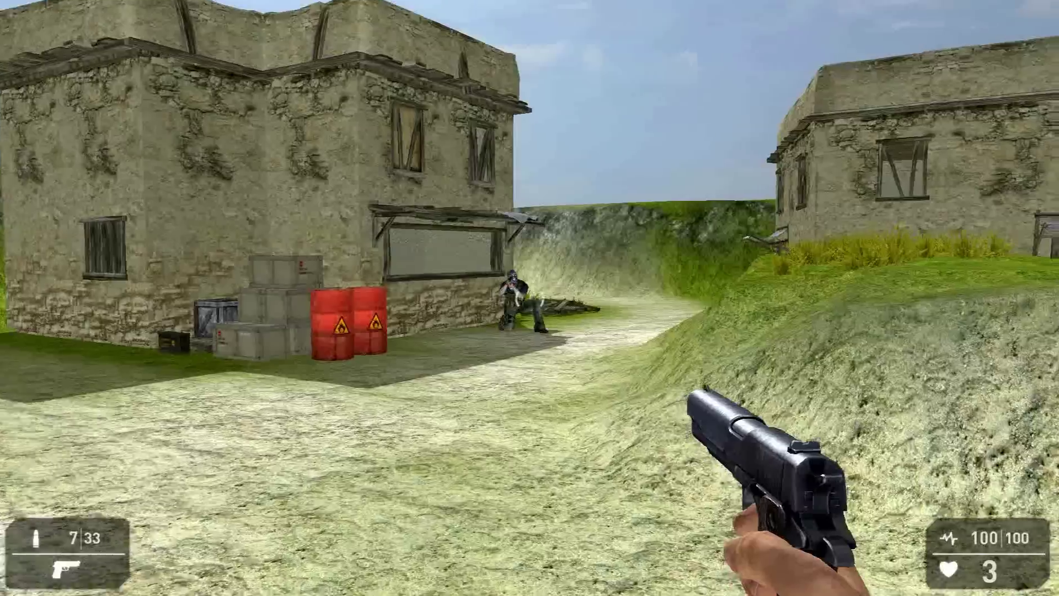
{"action": "key", "text": "s"}
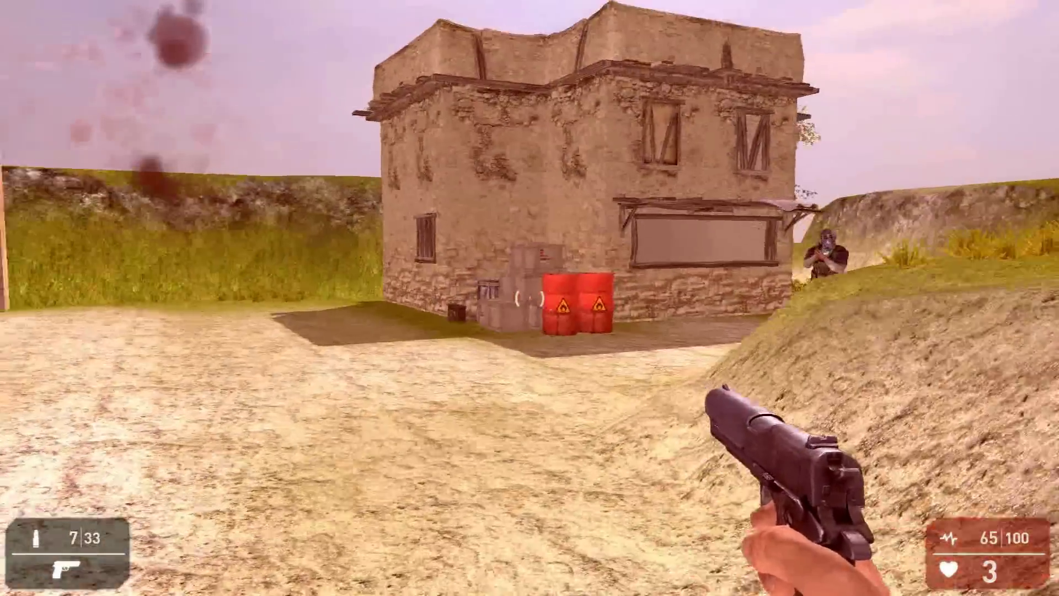
{"action": "left_click", "coordinate": [530, 298]}
{"action": "key", "text": "s"}
{"action": "left_click", "coordinate": [530, 298]}
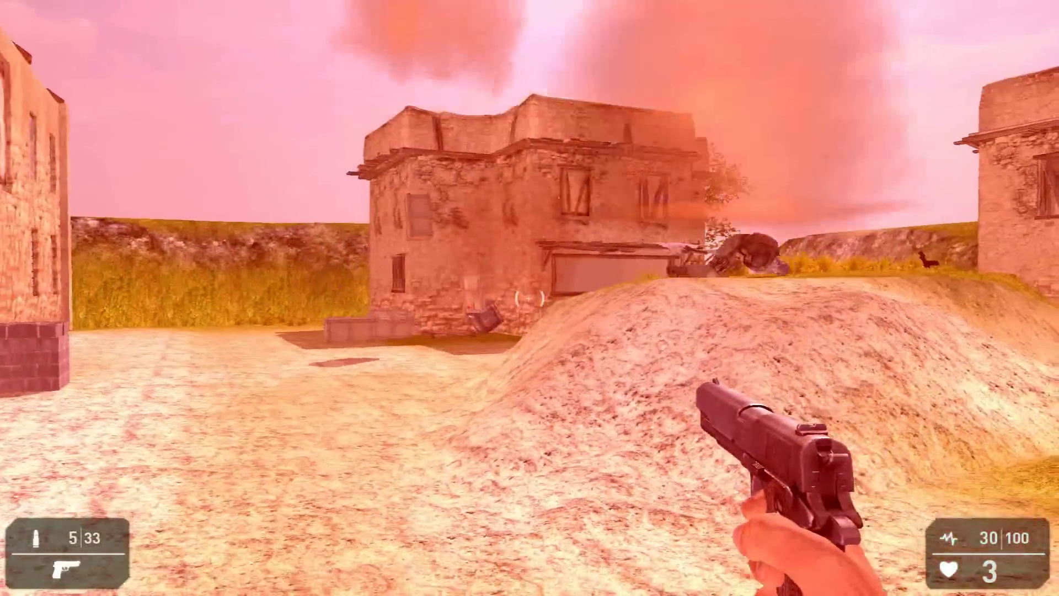
Advance past the northern house to the tree-lined exit path, confront the Rocket Man and back away from him.
{"action": "key", "text": "w"}
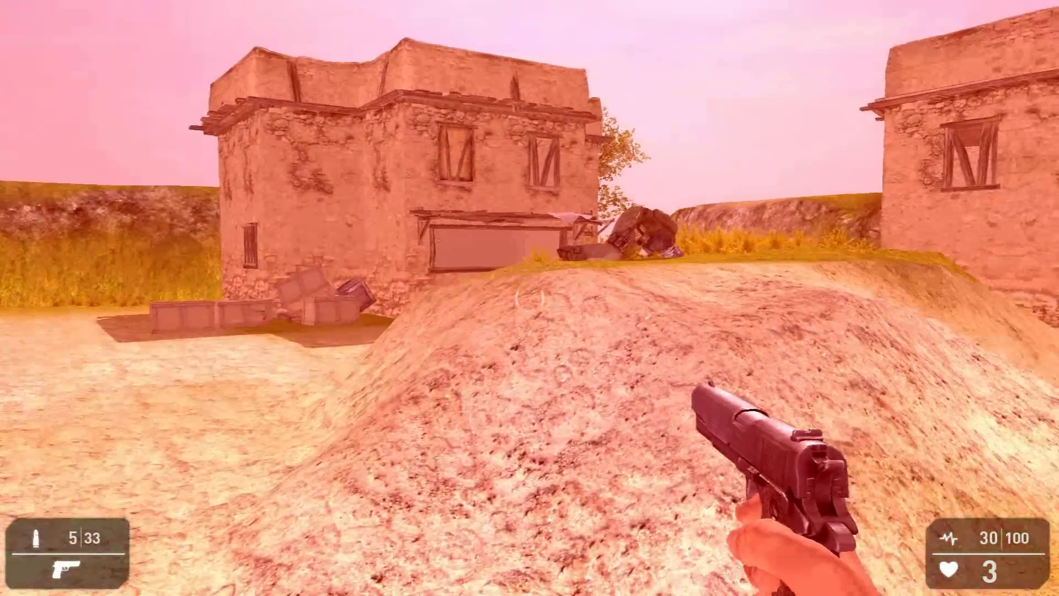
{"action": "key", "text": "w"}
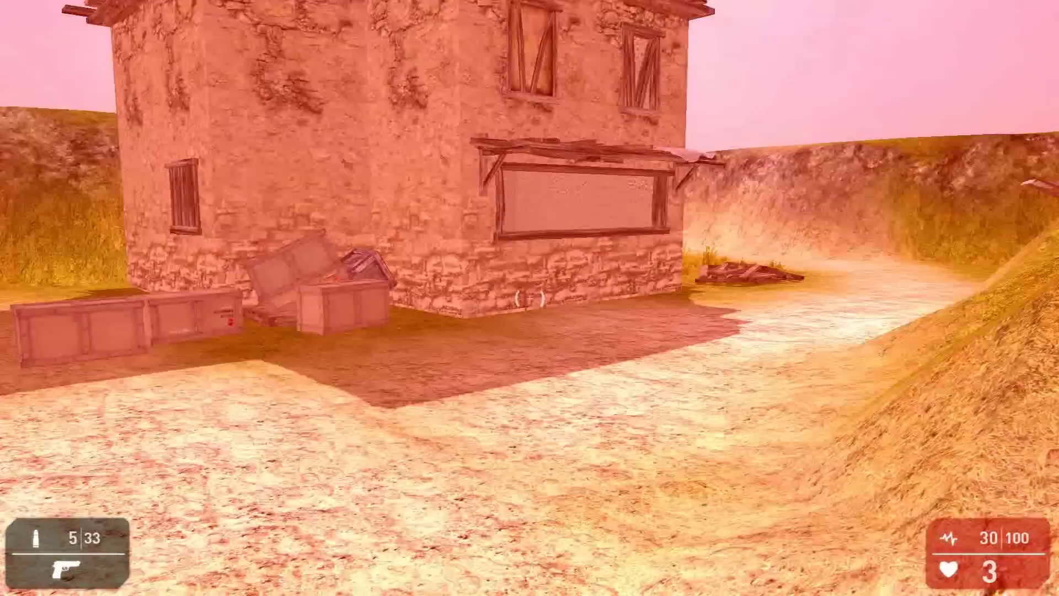
{"action": "key", "text": "w"}
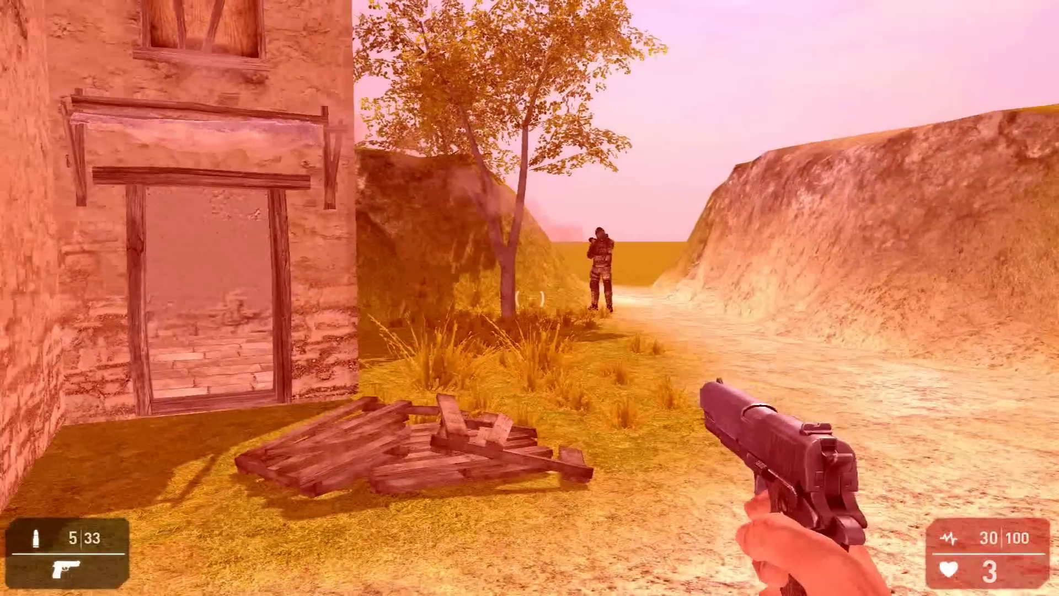
{"action": "key", "text": "d"}
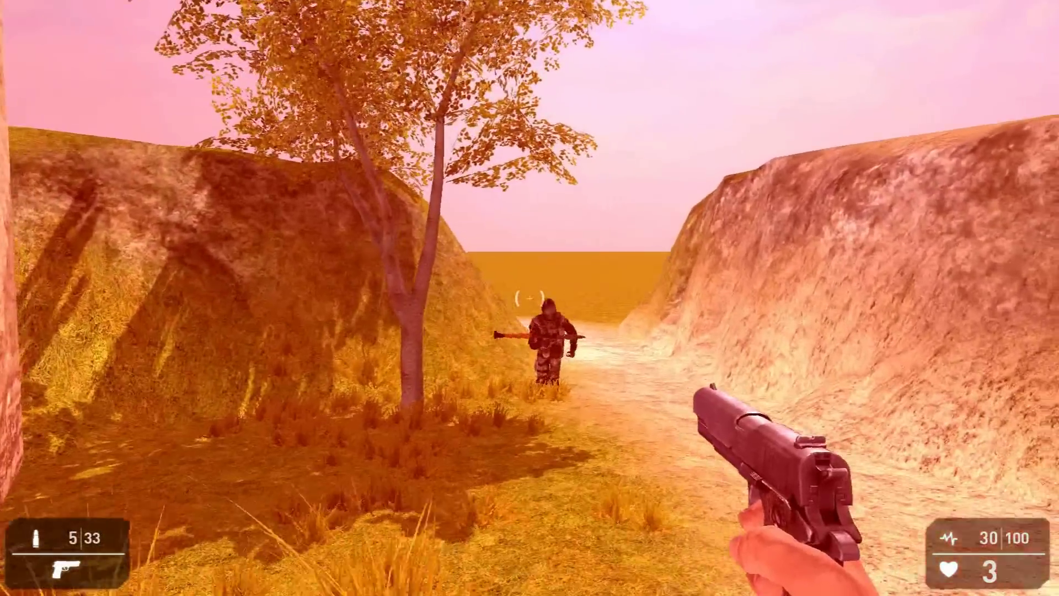
{"action": "key", "text": "s"}
{"action": "key", "text": "s"}
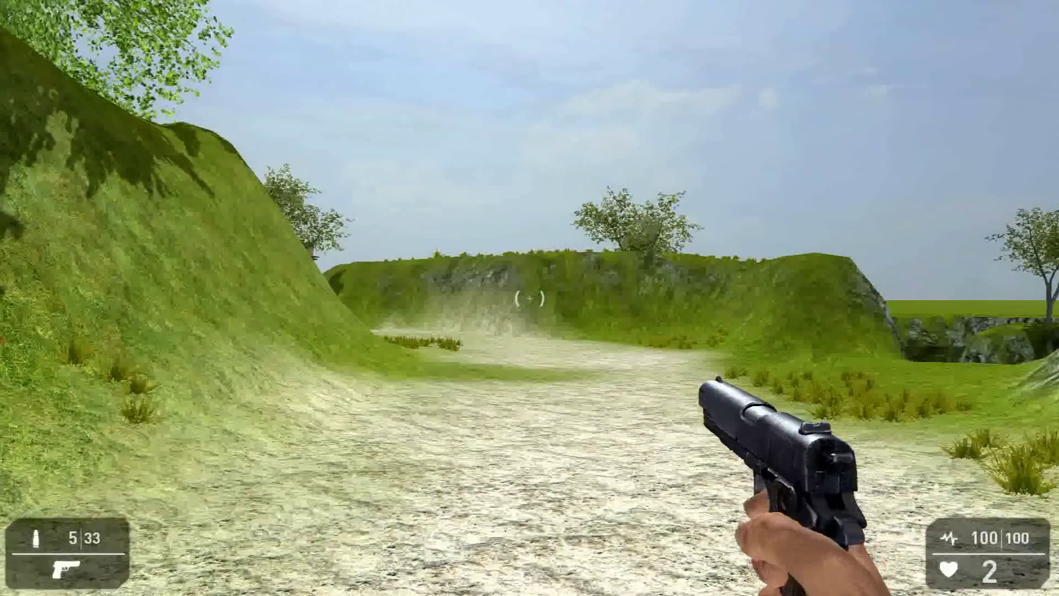
Walk from the player start back to the northern house and shoot the Rocket Man on the exit path.
{"action": "key", "text": "w"}
{"action": "key", "text": "w"}
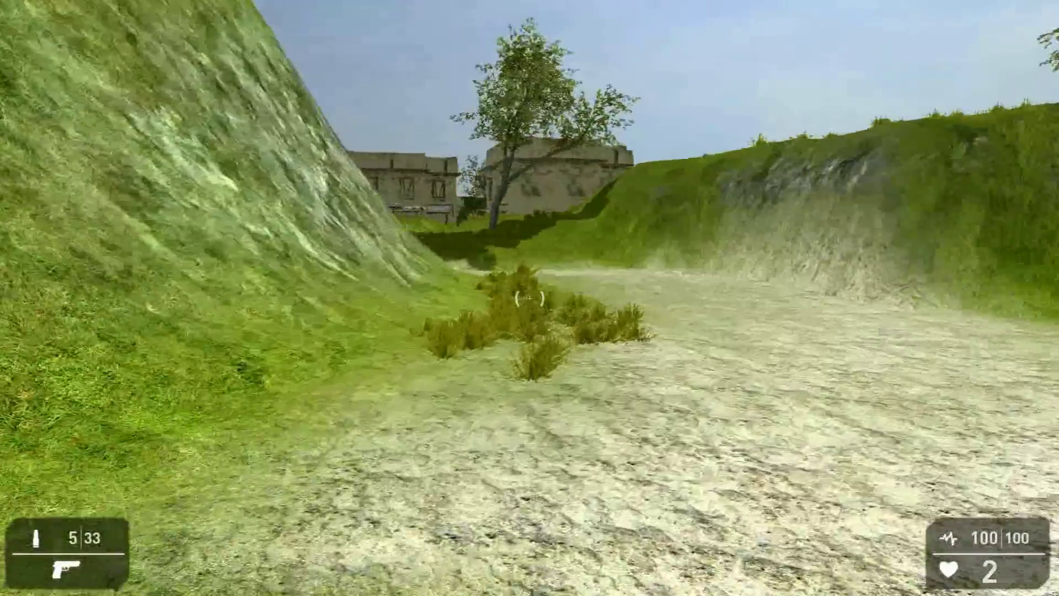
{"action": "key", "text": "w"}
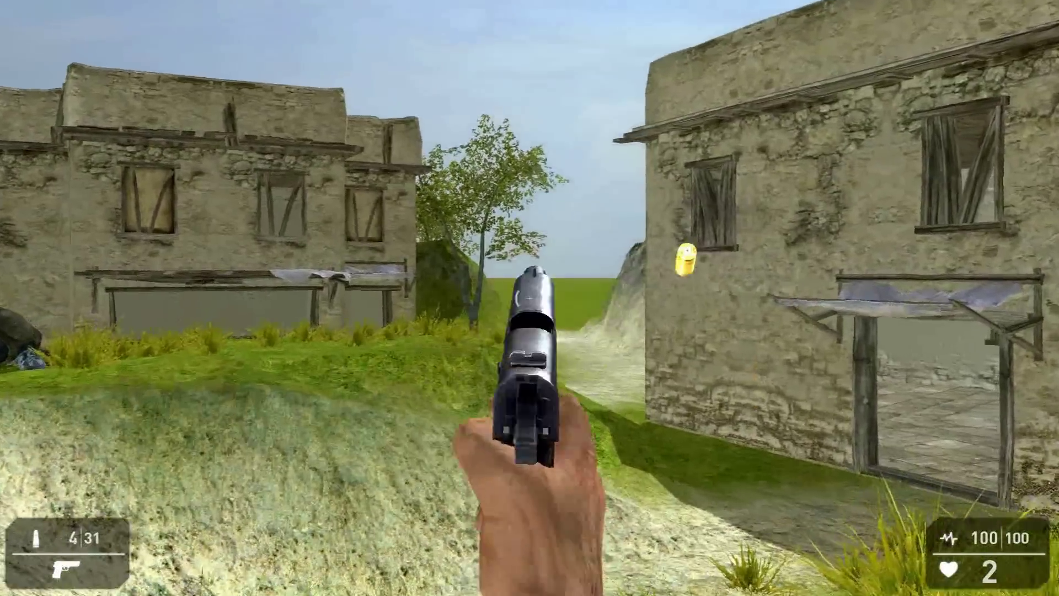
{"action": "key", "text": "w"}
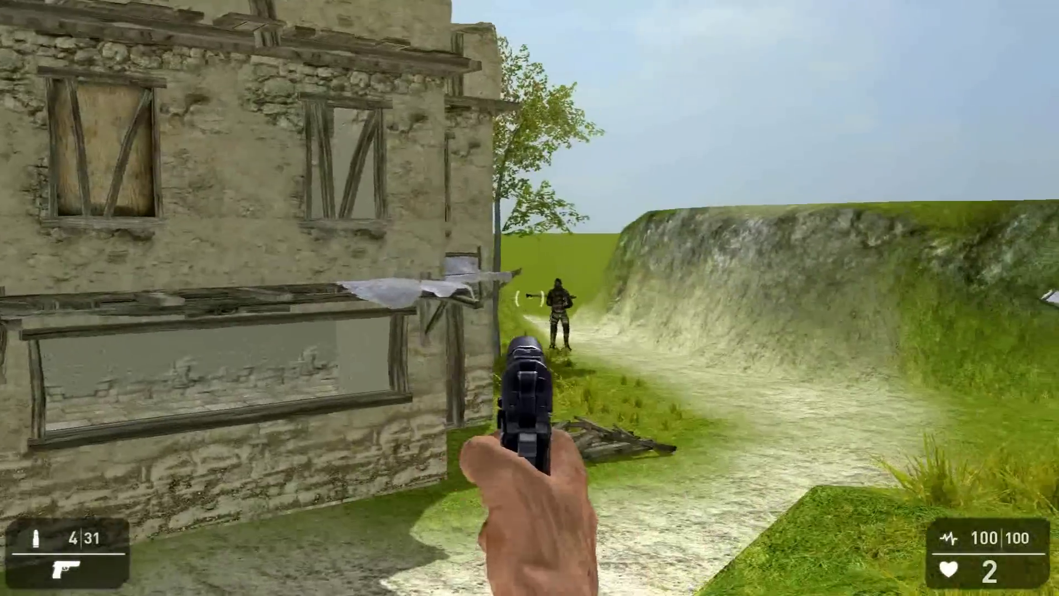
{"action": "left_click", "coordinate": [530, 298]}
{"action": "left_click", "coordinate": [530, 299]}
Walk up to the fallen Rocket Man and pick up his rocket launcher.
{"action": "key", "text": "w"}
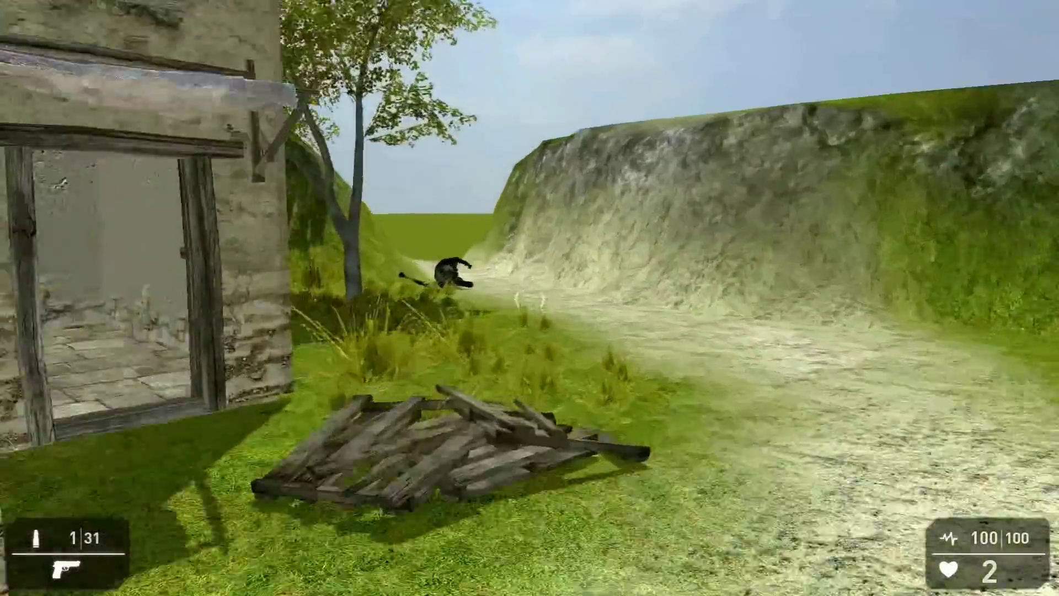
{"action": "key", "text": "w"}
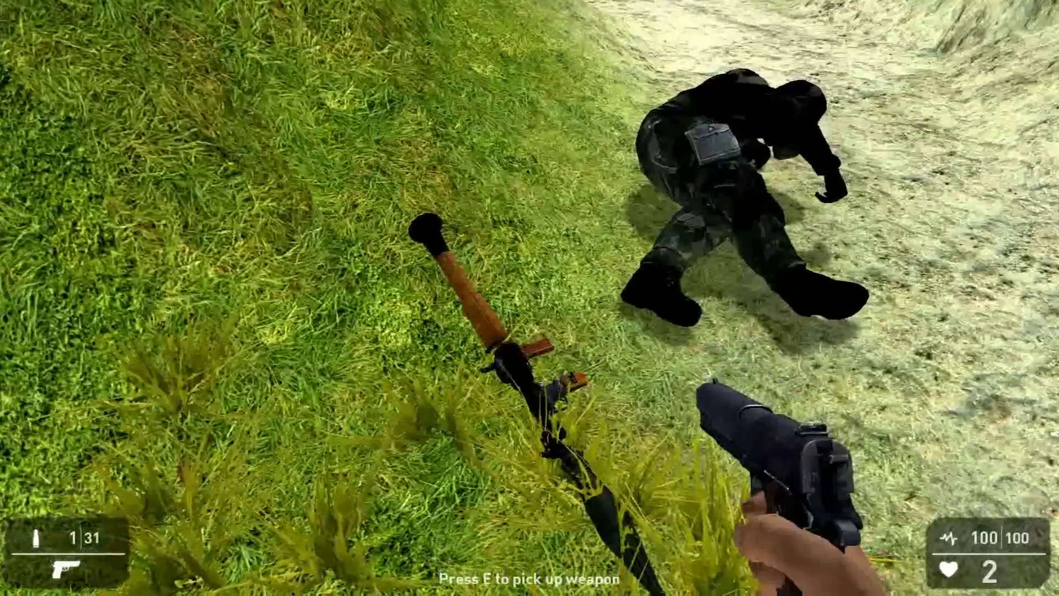
{"action": "key", "text": "e"}
{"action": "key", "text": "w"}
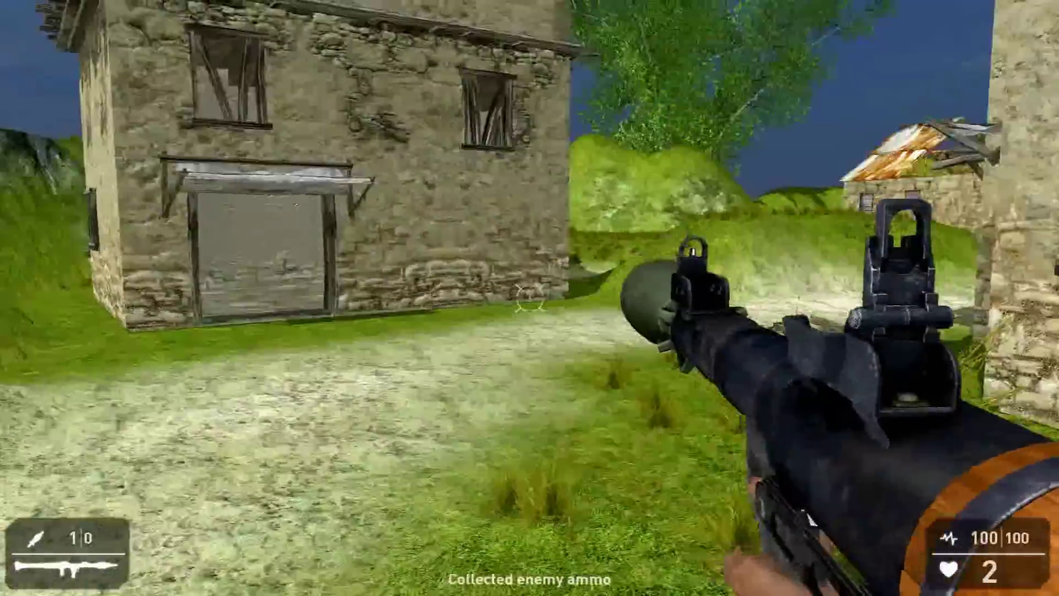
Carry the rocket launcher back through the village square and over the grassy mound facing the northern house.
{"action": "key", "text": "shift+w"}
{"action": "key", "text": "w"}
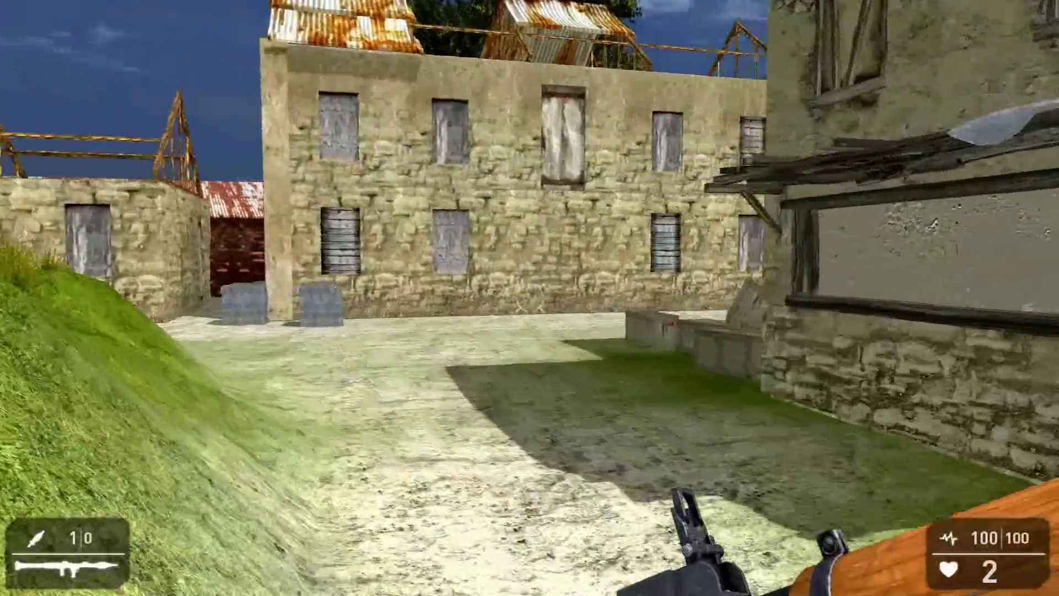
{"action": "key", "text": "s"}
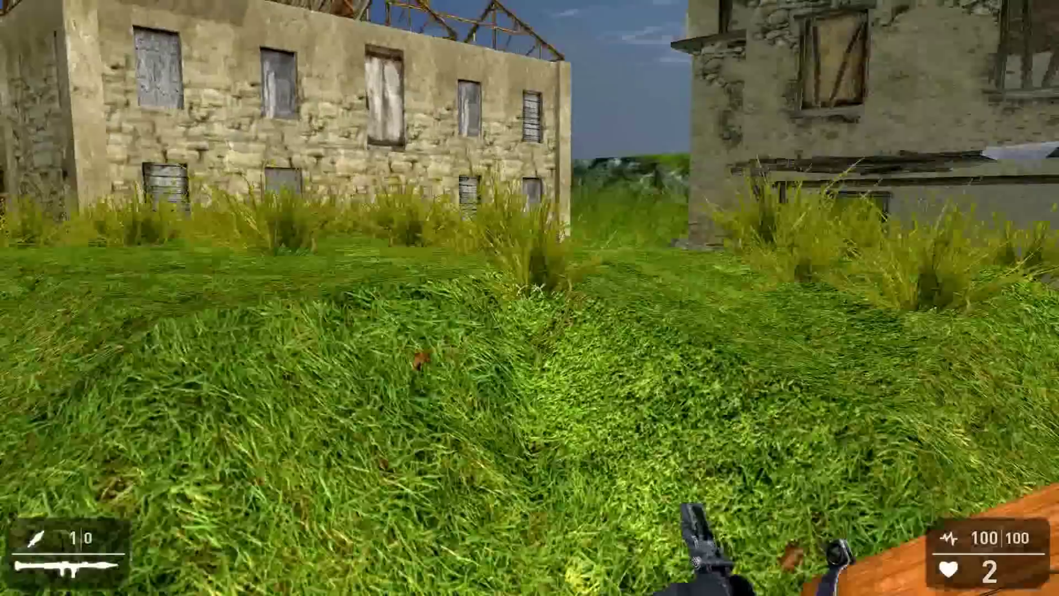
{"action": "key", "text": "w"}
{"action": "key", "text": "s"}
{"action": "key", "text": "a"}
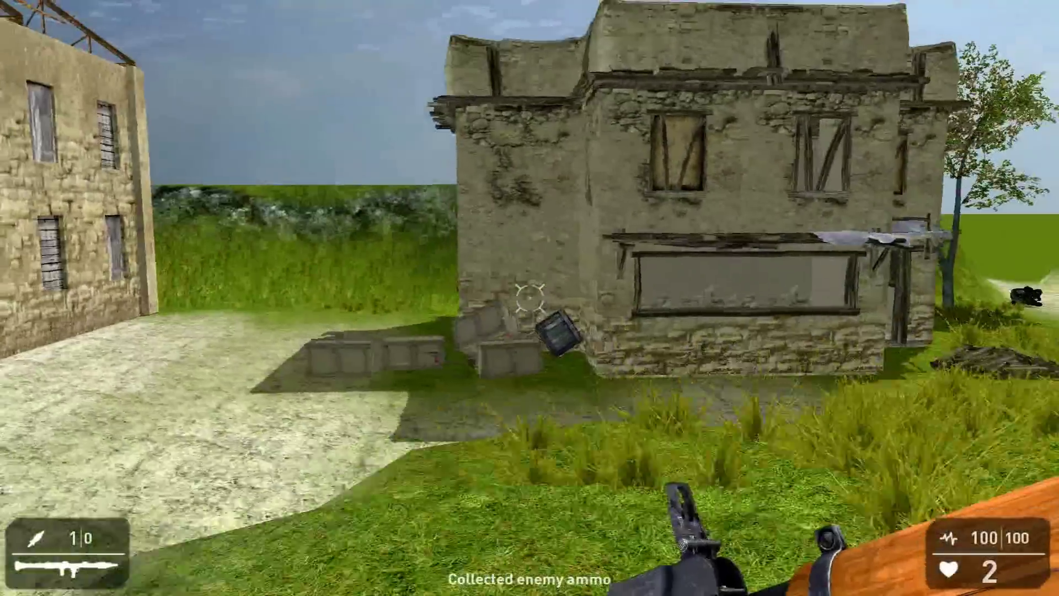
Back away across the mound and fire the rocket launcher at the crates beside the northern house.
{"action": "key", "text": "s"}
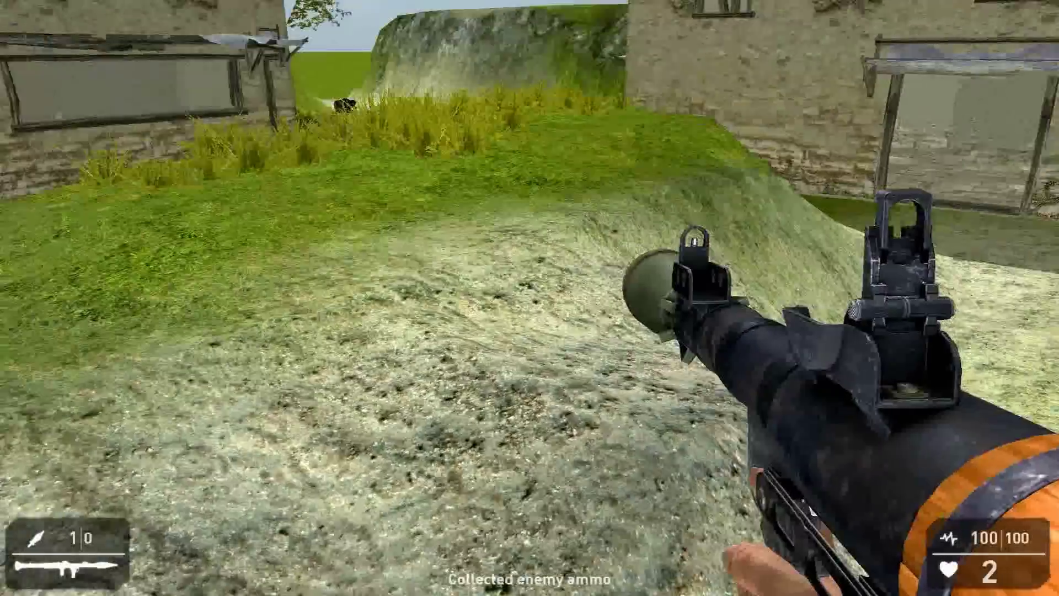
{"action": "key", "text": "w"}
{"action": "key", "text": "s"}
{"action": "left_click", "coordinate": [530, 298]}
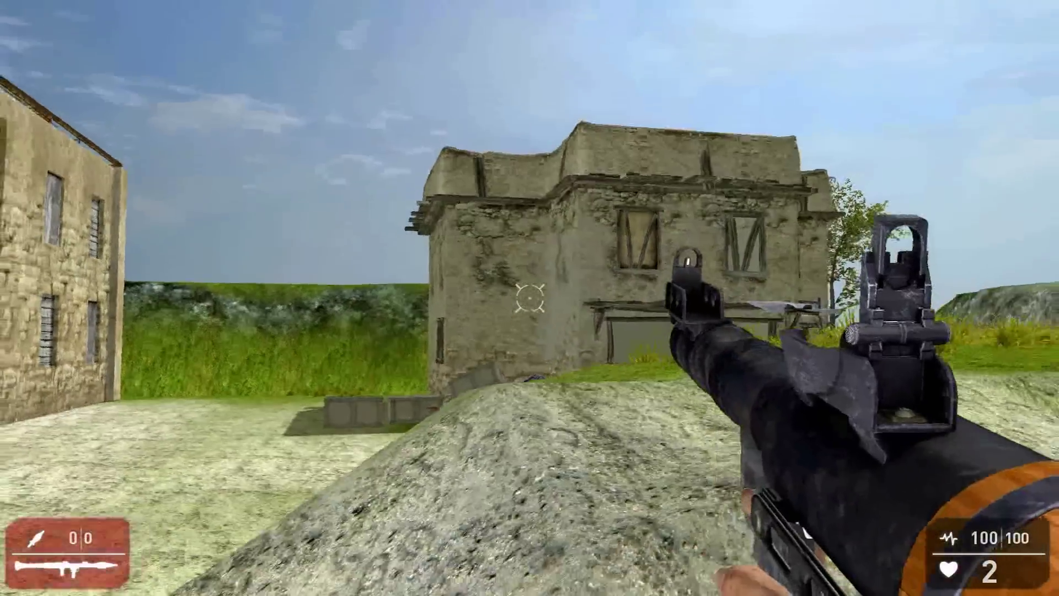
Advance past the northern house and the fallen Rocket Man along the exit path to the win zone.
{"action": "key", "text": "w"}
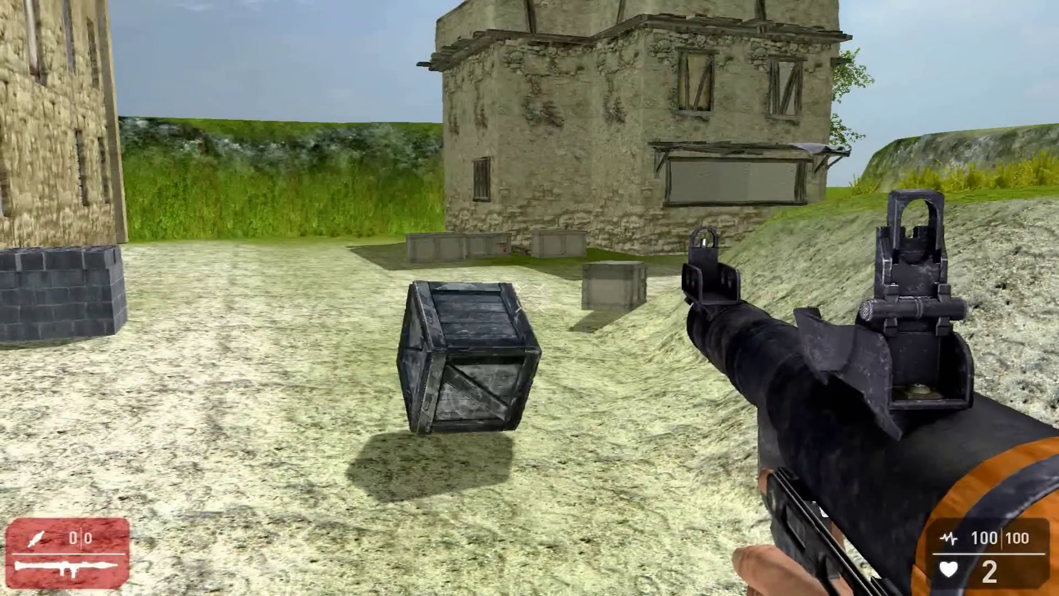
{"action": "key", "text": "w"}
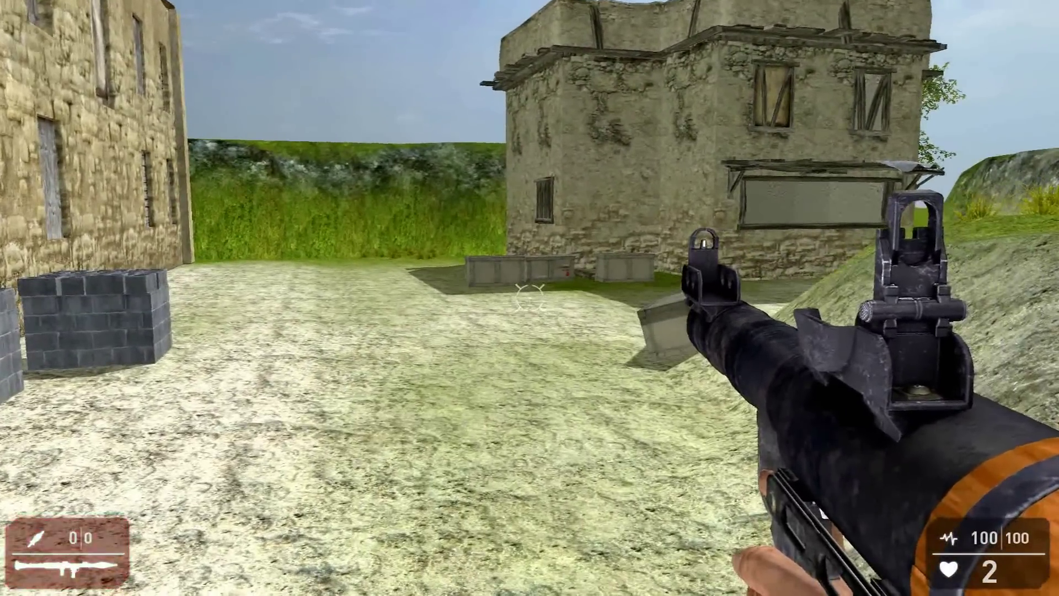
{"action": "key", "text": "w"}
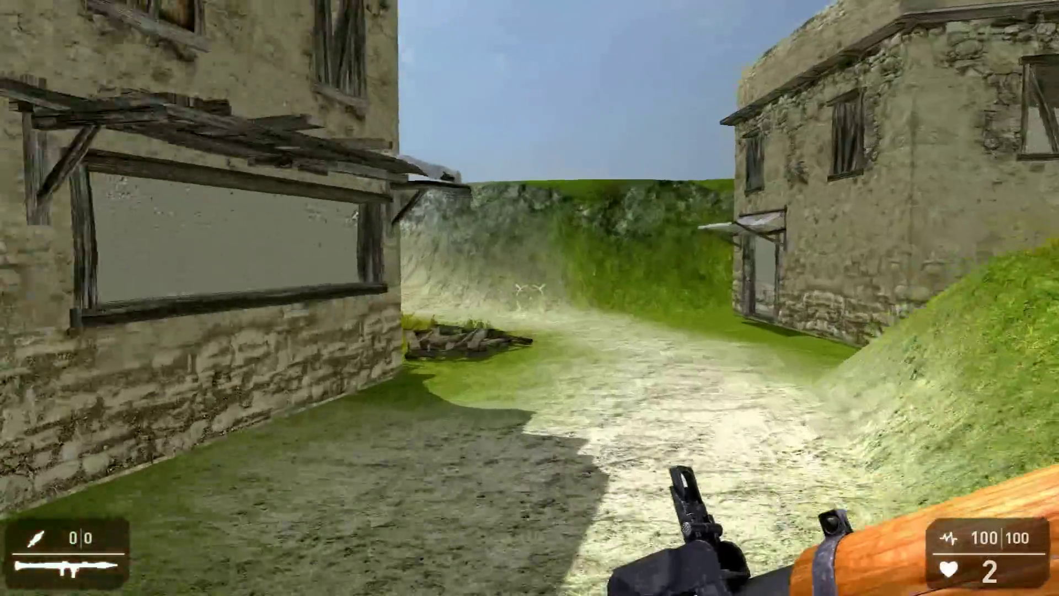
{"action": "key", "text": "w"}
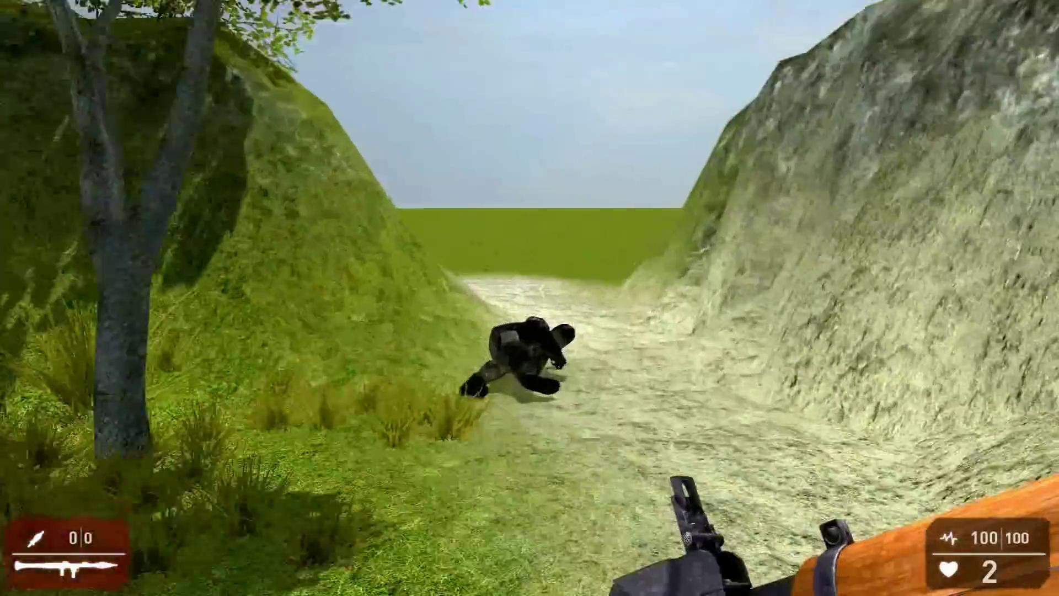
{"action": "key", "text": "w"}
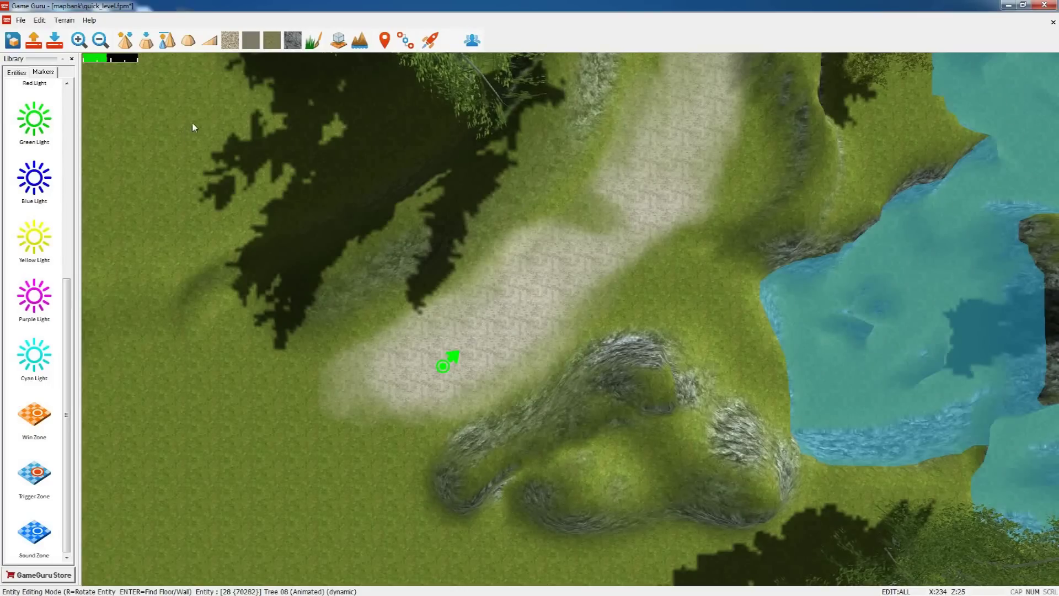
Survey the level layout from above, from the player start through the village to the win zone.
{"action": "scroll", "coordinate": [205, 114], "scroll_direction": "down", "scroll_amount": 6}
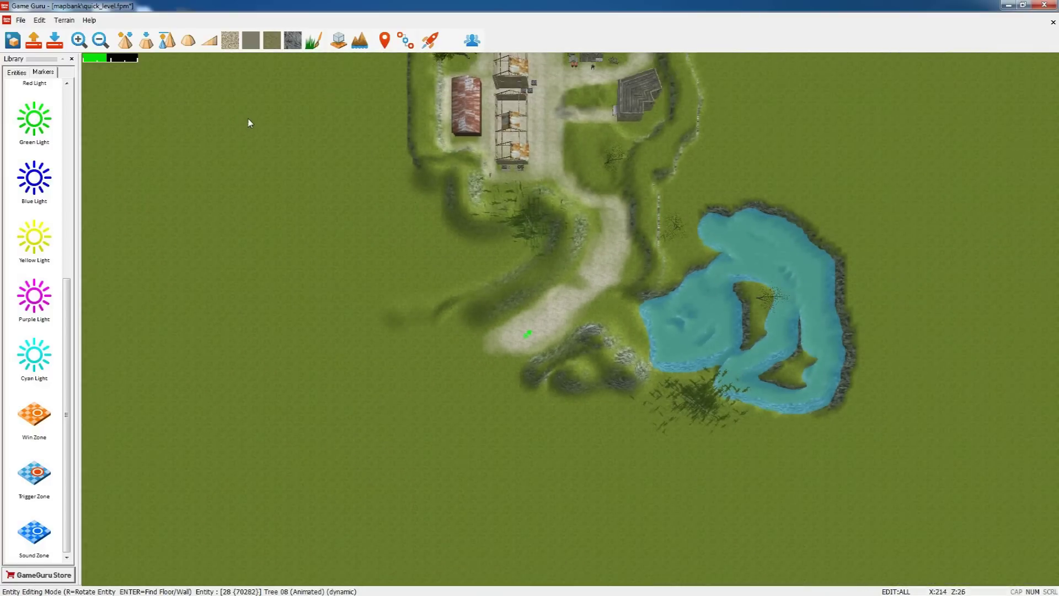
{"action": "key", "text": "Up"}
{"action": "key", "text": "Down"}
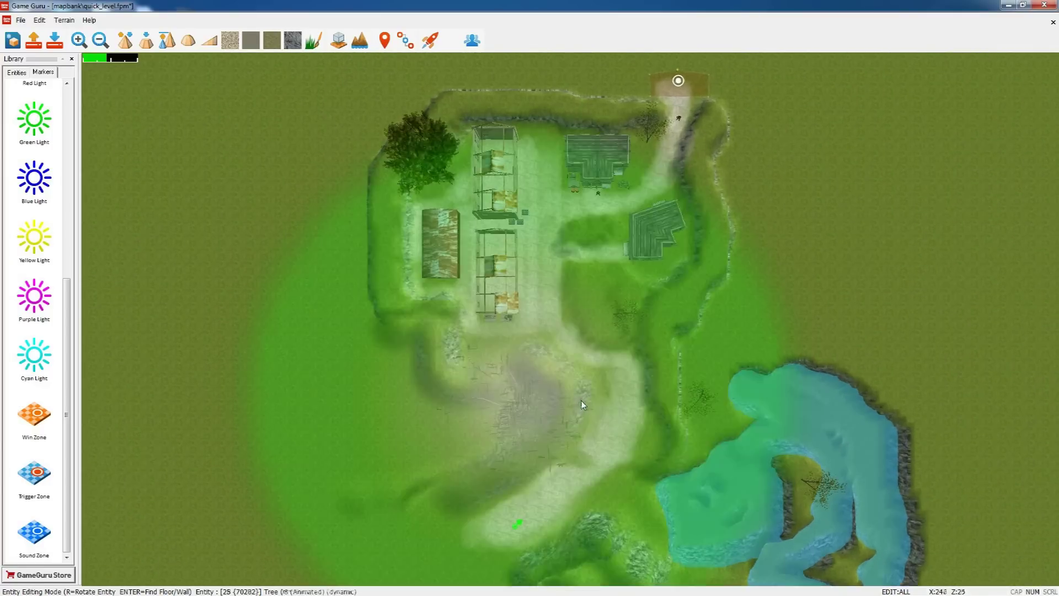
{"action": "scroll", "coordinate": [582, 401], "scroll_direction": "up", "scroll_amount": 3}
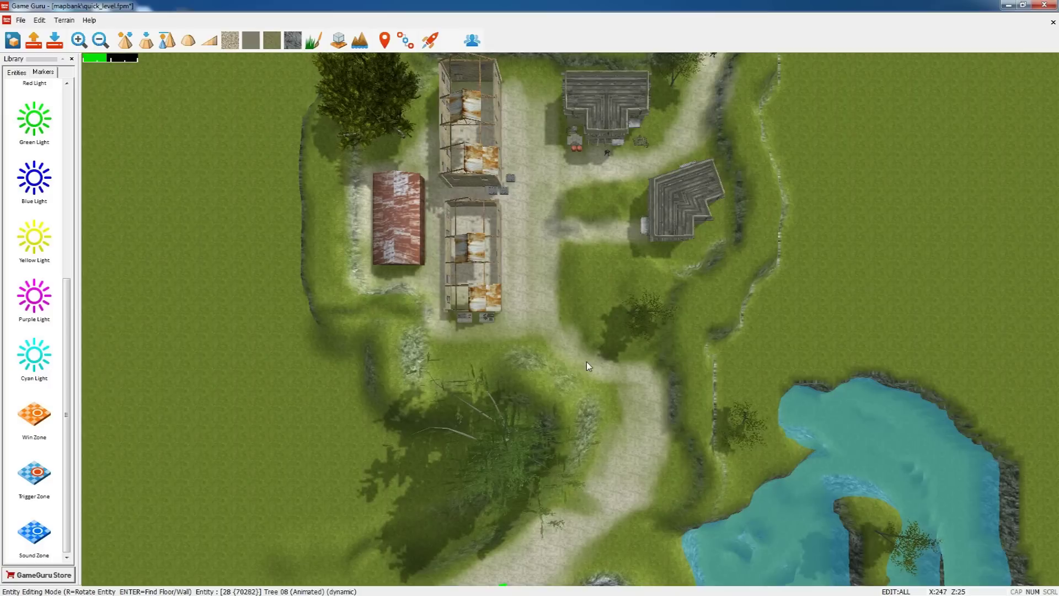